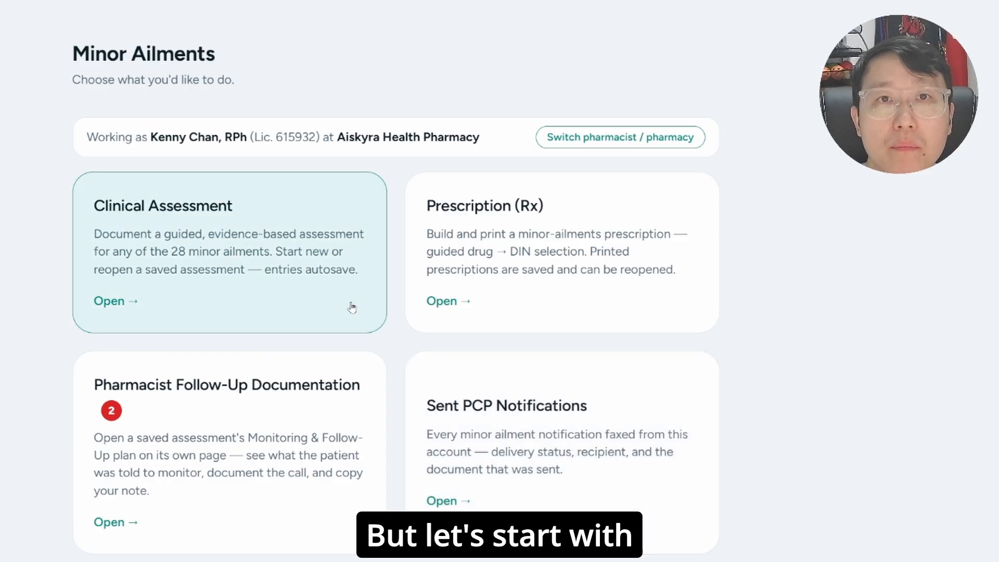
# - Open the Clinical Assessment for Allergic Rhinitis from the ailment list sorted by body system
pyautogui.click(352, 308)
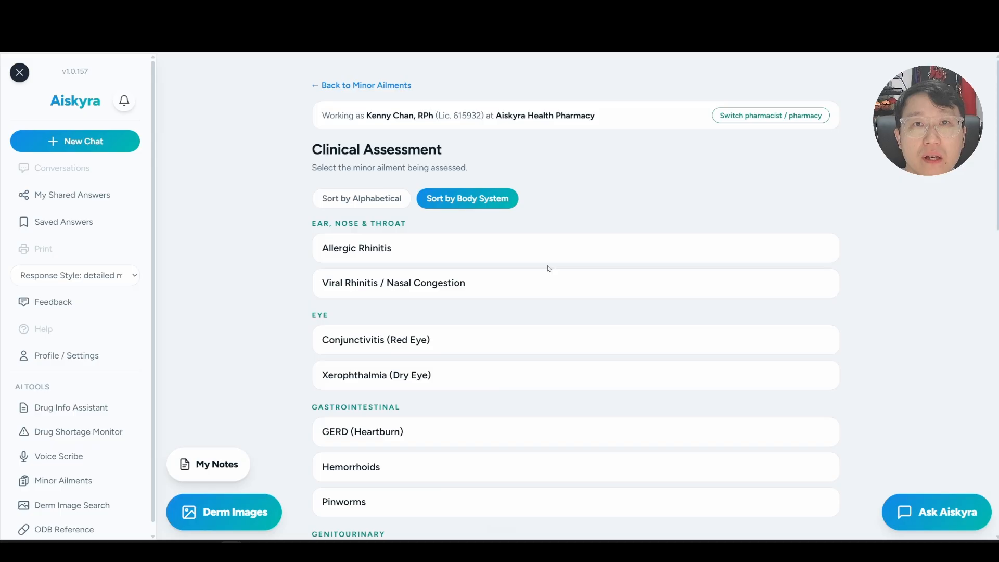
pyautogui.click(362, 198)
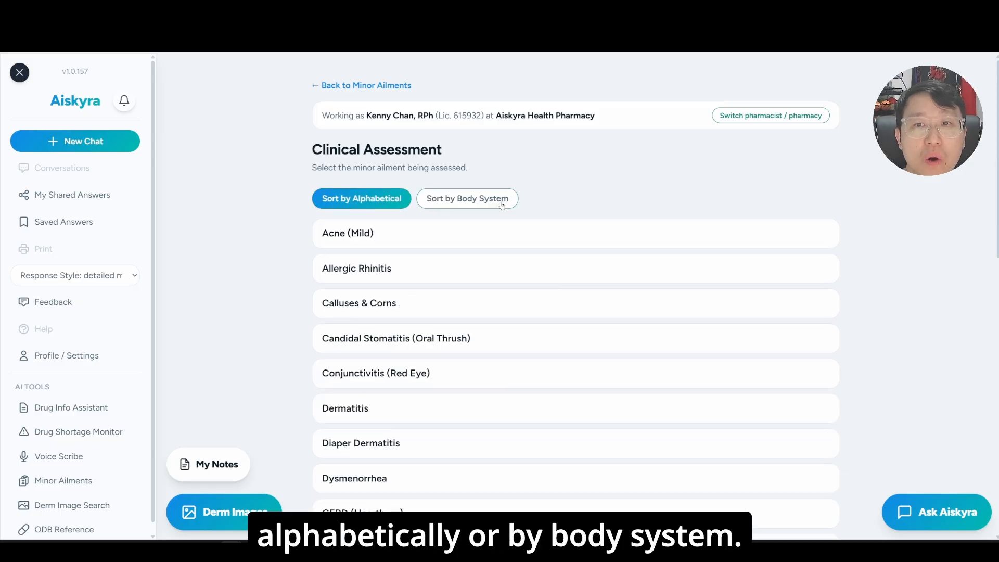
pyautogui.click(502, 204)
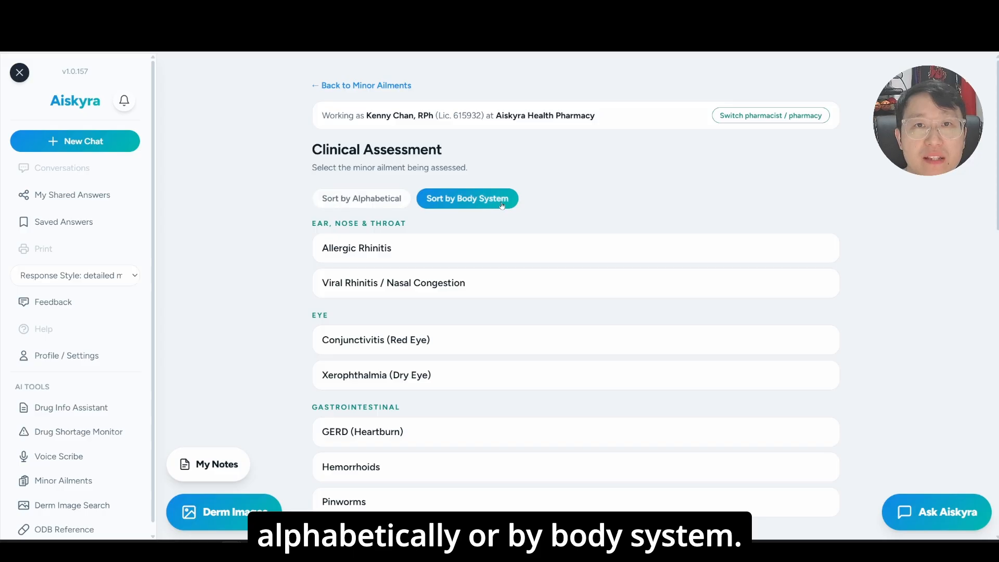
pyautogui.click(520, 250)
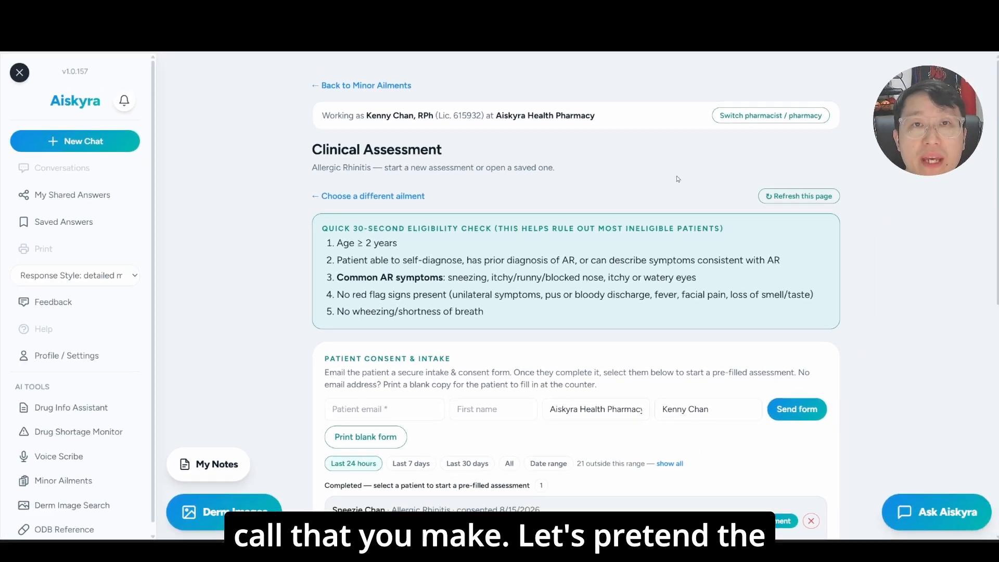
# - Examine the patient intake form, from personal and contact details through emergency contact, health card, family doctor and consent
pyautogui.scroll(-4, 910, 212)
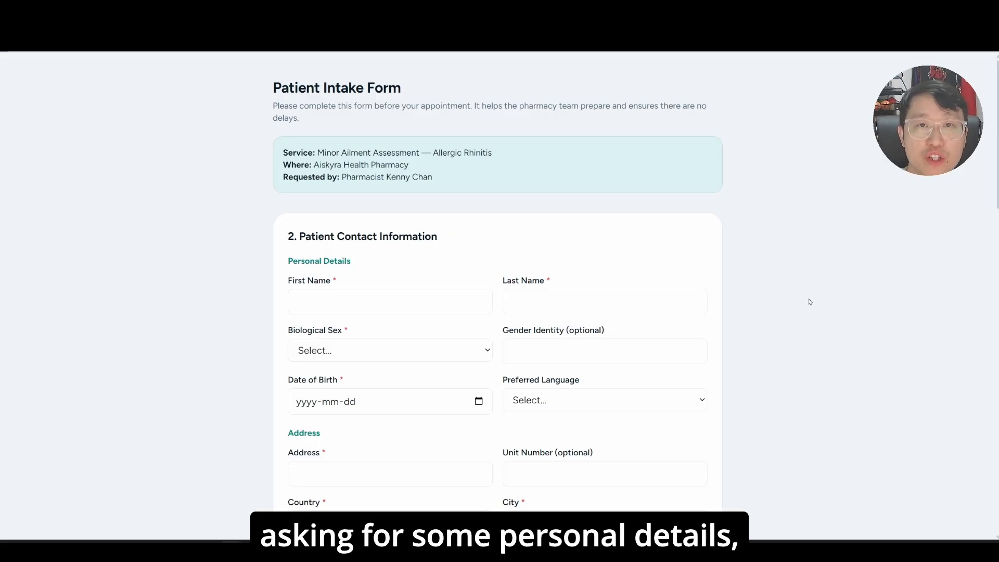
pyautogui.scroll(-2, 810, 302)
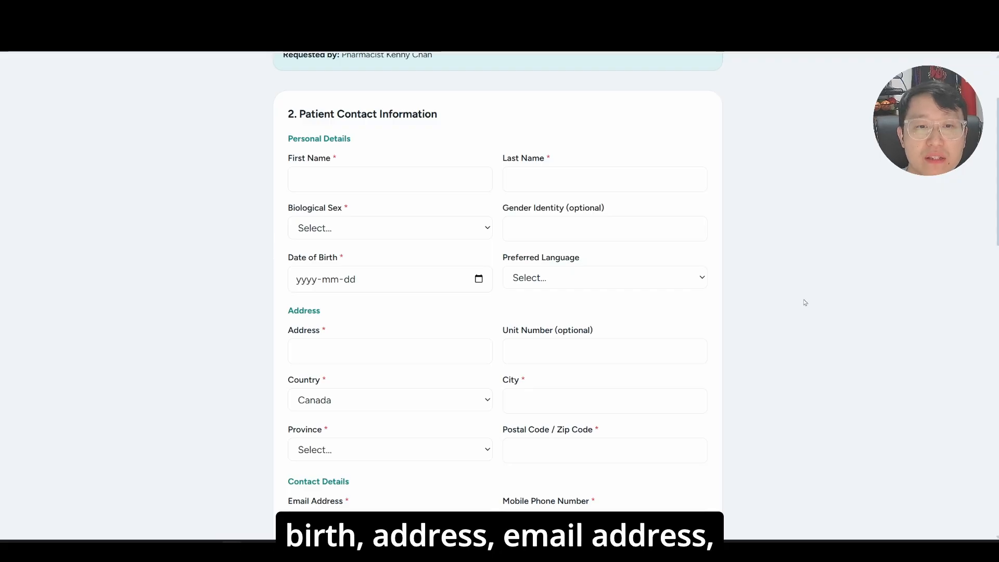
pyautogui.scroll(-5, 805, 303)
pyautogui.scroll(-1, 801, 305)
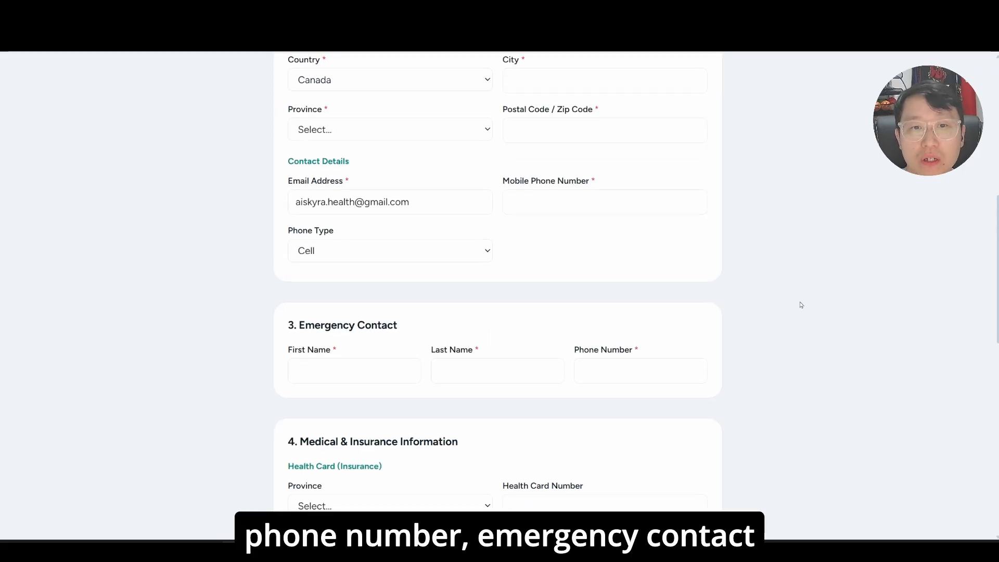
pyautogui.scroll(-3, 801, 305)
pyautogui.scroll(-1, 802, 305)
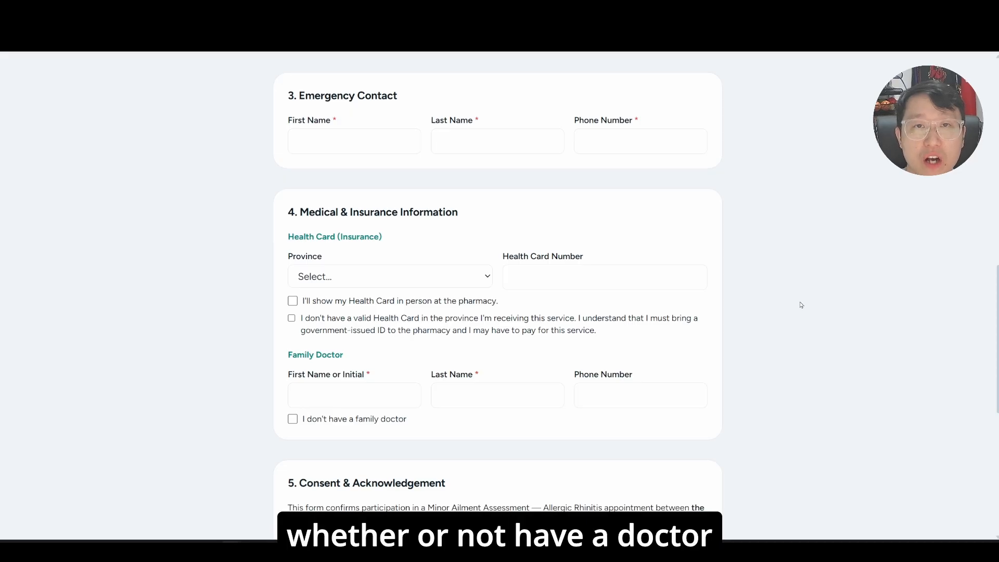
pyautogui.scroll(-5, 802, 305)
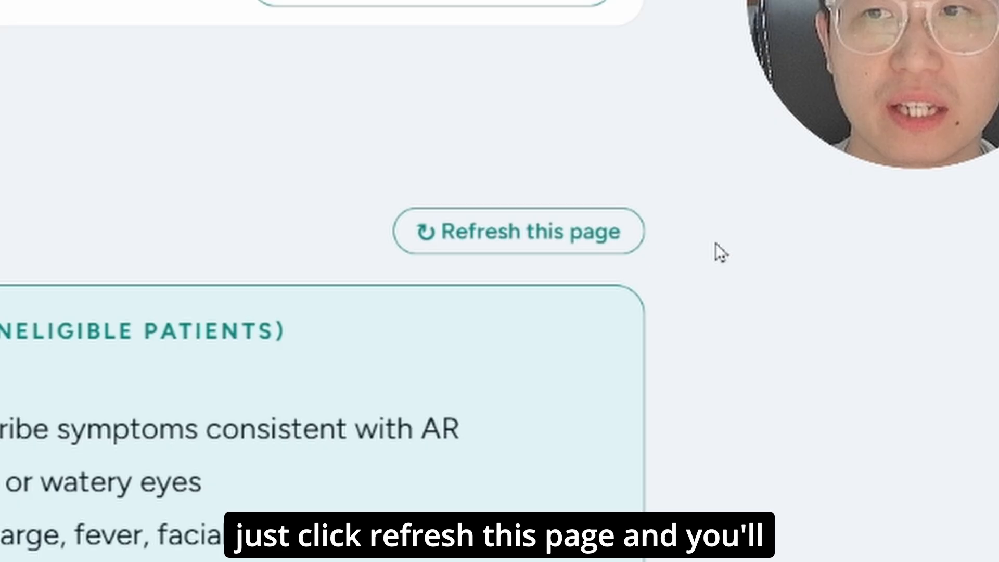
# - Refresh the Allergic Rhinitis page and start the pre-filled assessment from the patient's completed intake form
pyautogui.click(600, 251)
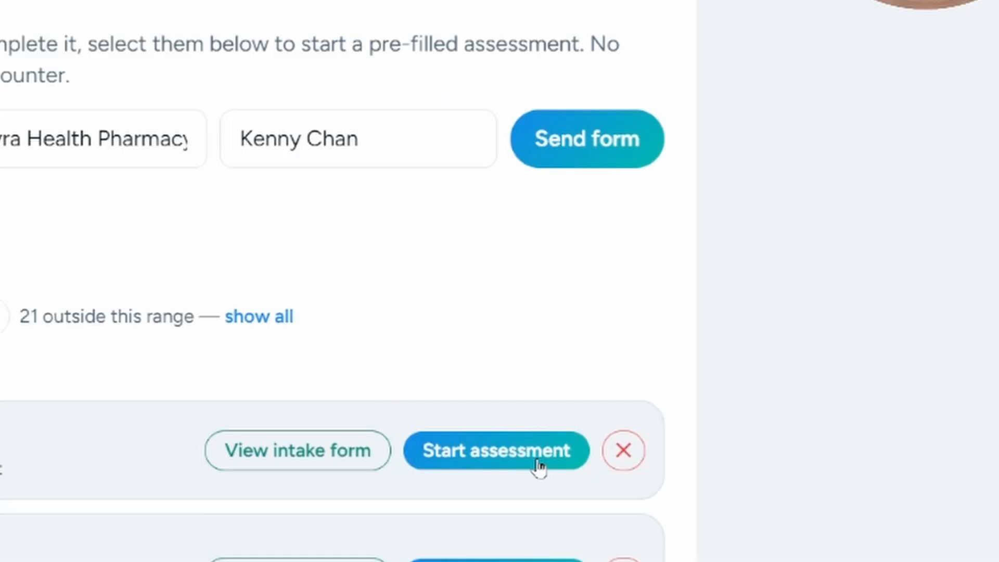
pyautogui.click(536, 466)
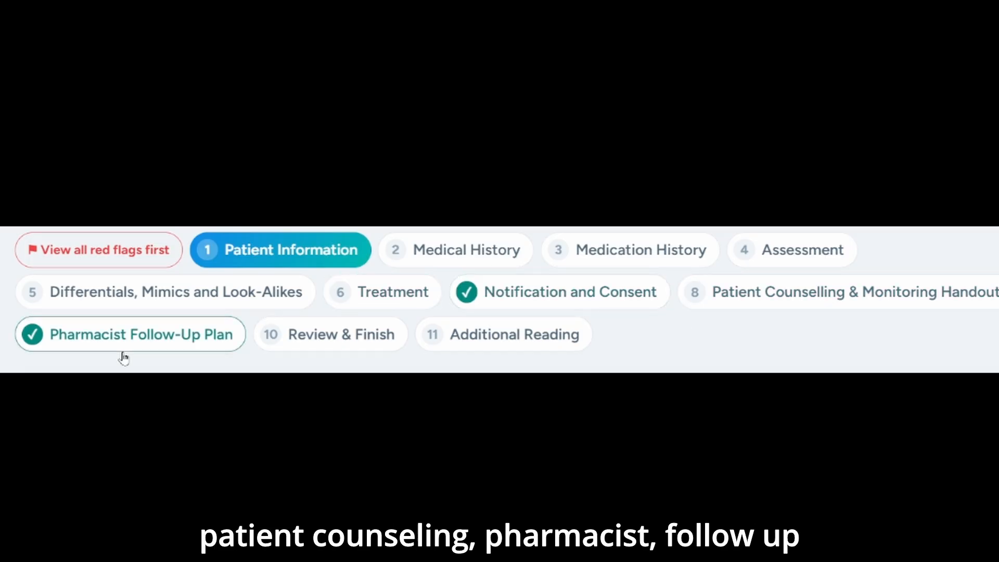
pyautogui.scroll(-1, 420, 264)
pyautogui.scroll(1, 421, 264)
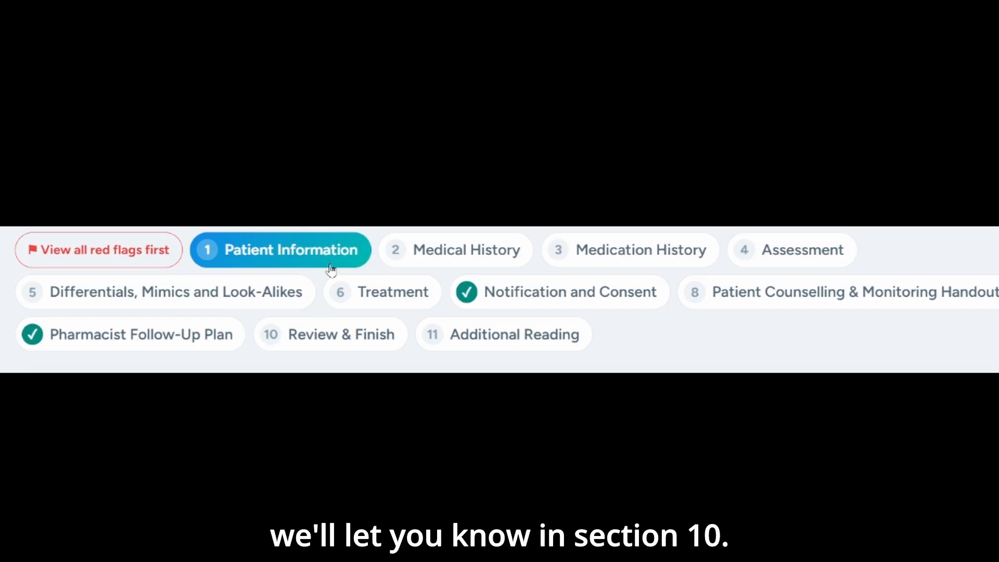
# - Show all red flags first, and mark no red flags in medical history and in medication history
pyautogui.click(108, 266)
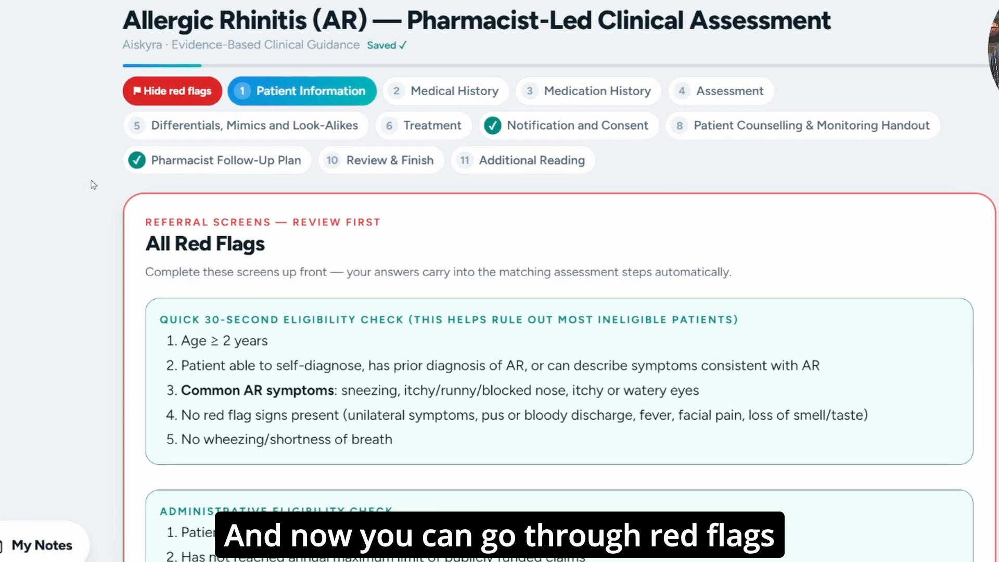
pyautogui.scroll(-5, 94, 184)
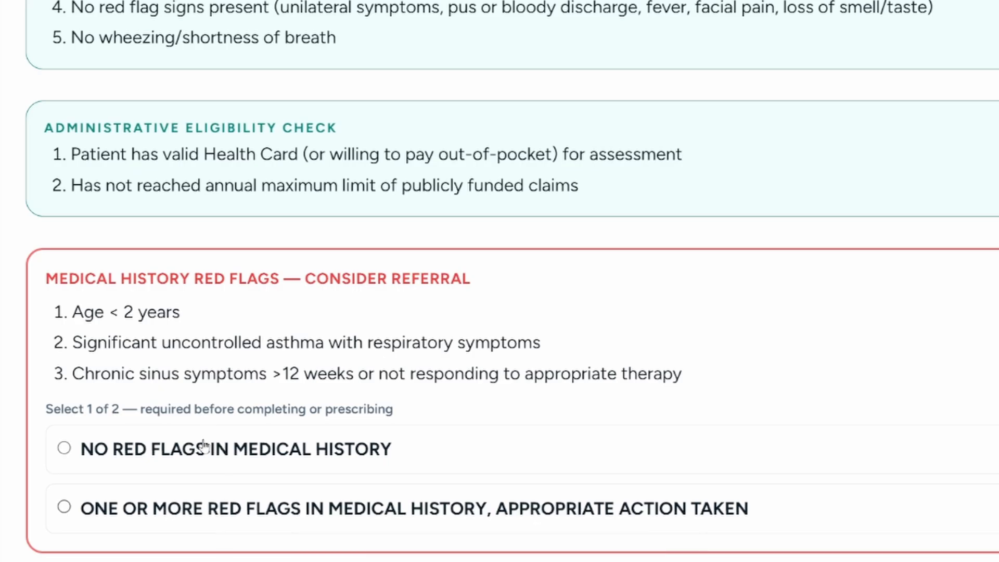
pyautogui.click(203, 446)
pyautogui.scroll(-5, 148, 302)
pyautogui.click(147, 300)
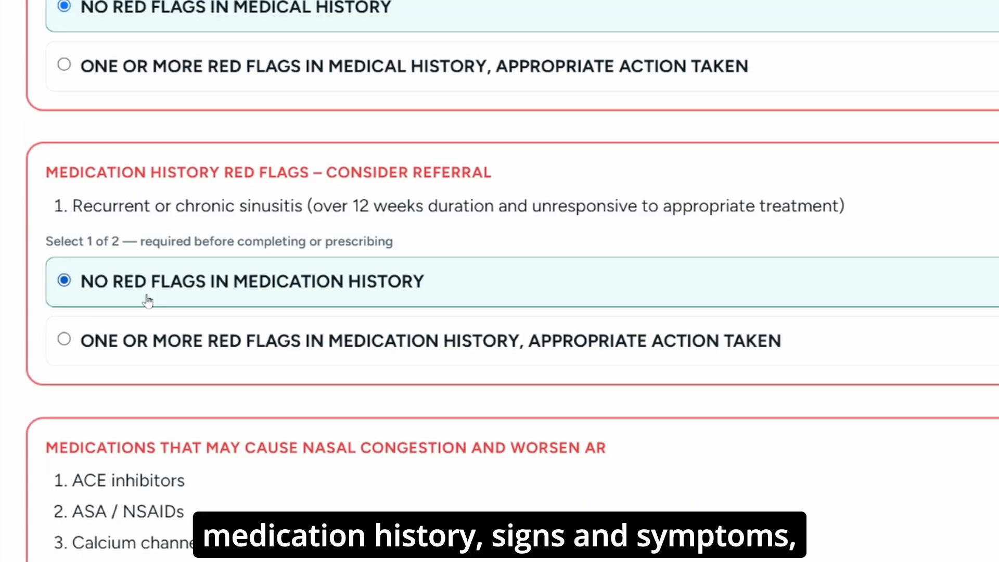
# - Answer the remaining red-flag screens, marking no red flags in signs and symptoms
pyautogui.scroll(-5, 147, 300)
pyautogui.click(132, 393)
pyautogui.scroll(-6, 133, 395)
pyautogui.click(163, 463)
pyautogui.scroll(-10, 167, 464)
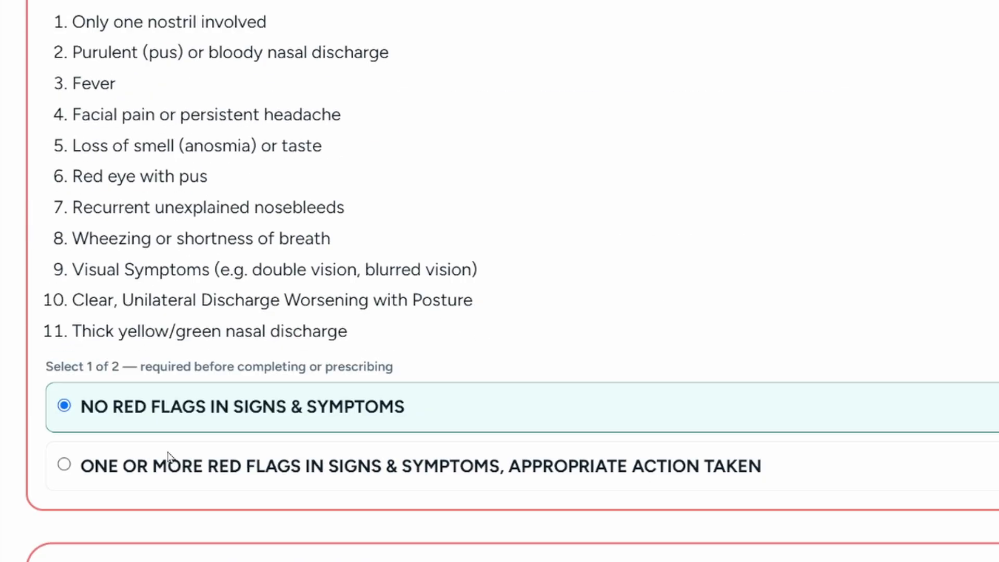
pyautogui.click(167, 413)
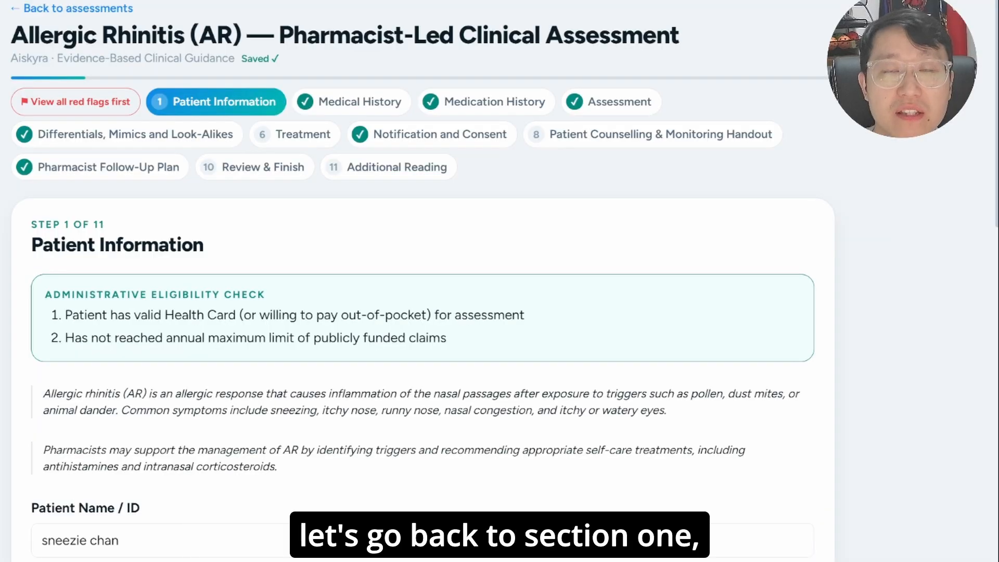
# - Record the patient's allergies as NONE in the Patient Information section
pyautogui.scroll(-8, 422, 281)
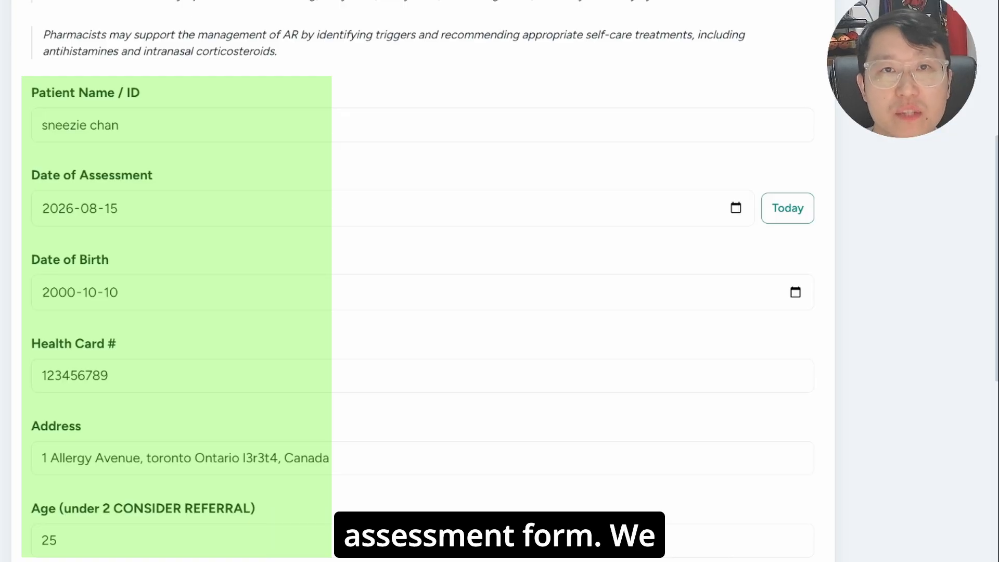
pyautogui.scroll(-10, 63, 302)
pyautogui.click(63, 302)
pyautogui.write('NONE')
# - Mark the status as Pregnant to view its clinical guidance, and clear it again
pyautogui.scroll(-3, 63, 303)
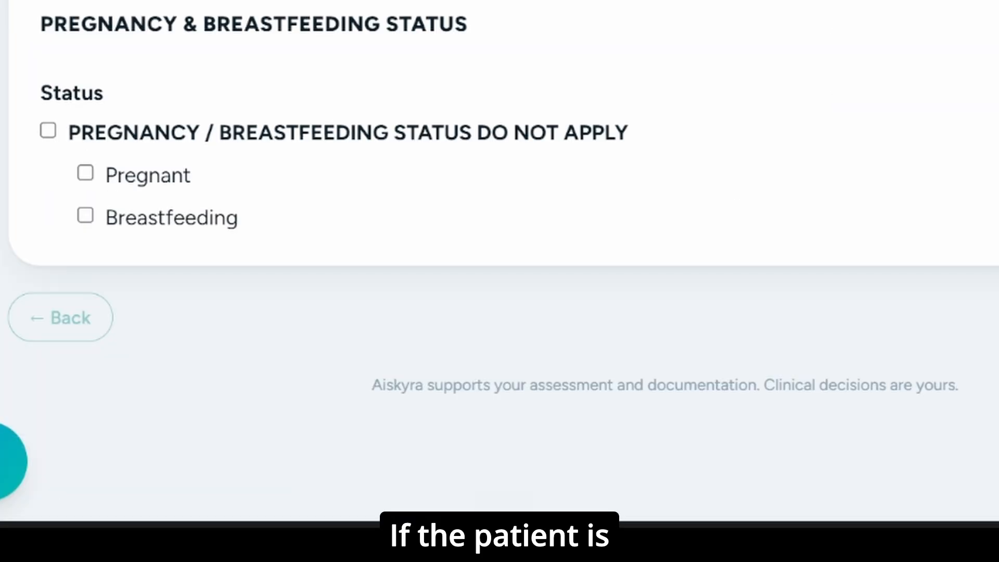
pyautogui.click(146, 192)
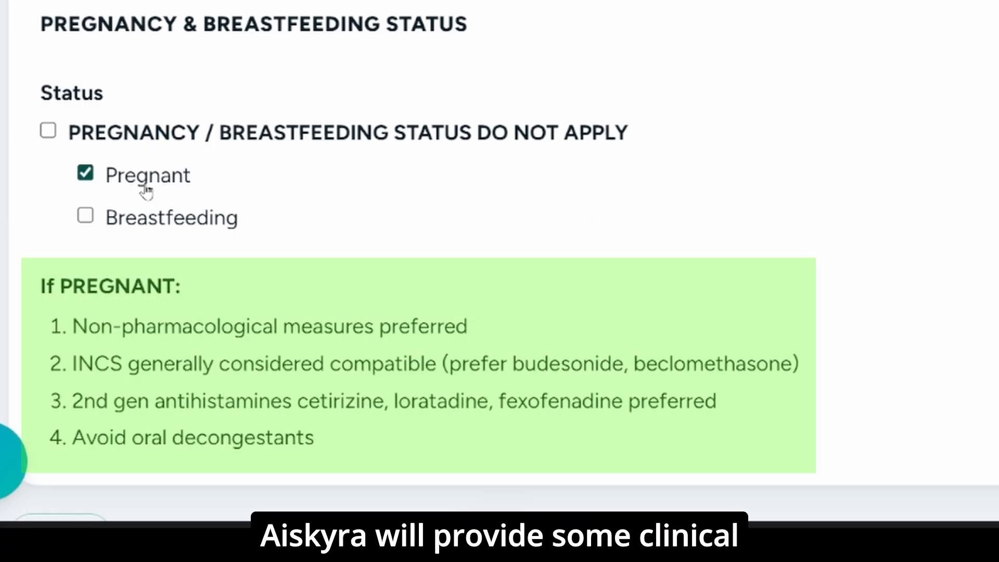
pyautogui.click(144, 189)
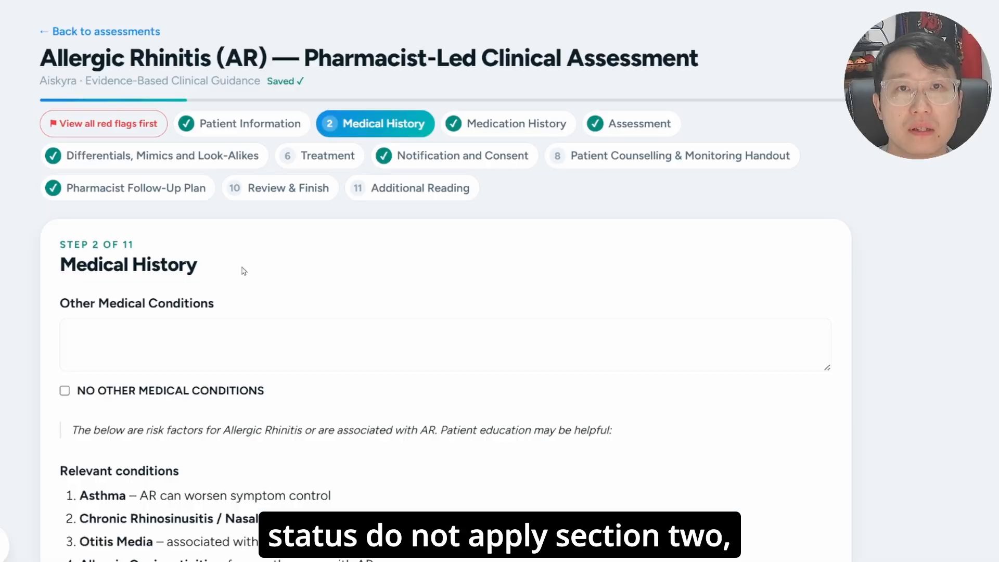
# - Mark that there are no other medical conditions in the Medical History section, and review the relevant conditions
pyautogui.click(125, 394)
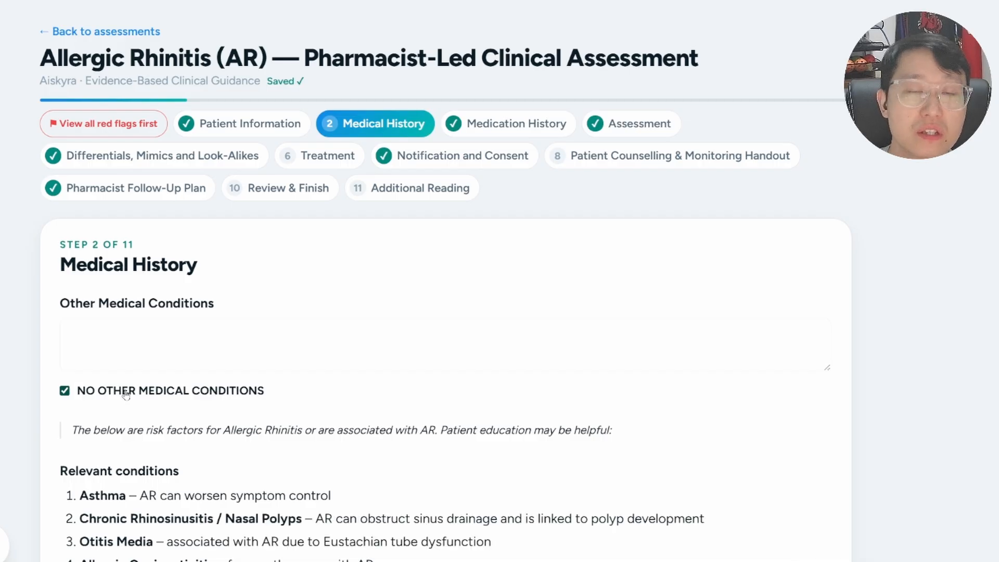
pyautogui.scroll(-5, 16, 143)
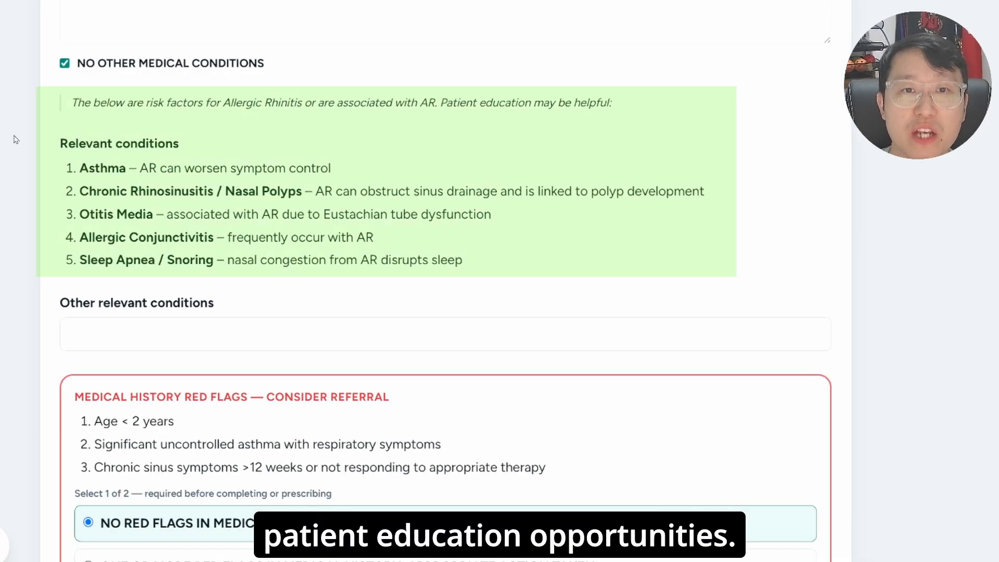
pyautogui.scroll(-2, 16, 139)
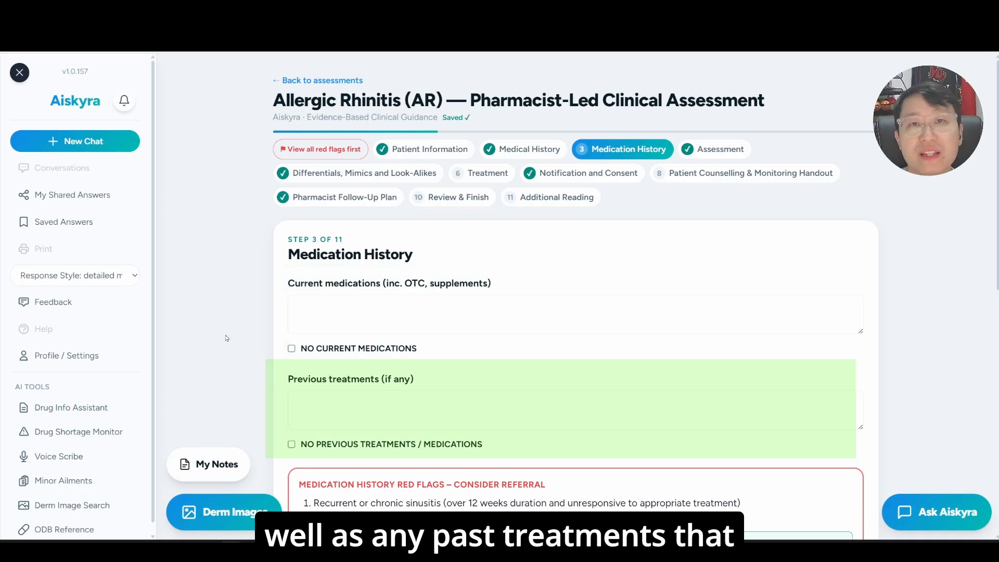
# - Enter "alesse" as the current medication in the Medication History section
pyautogui.click(333, 315)
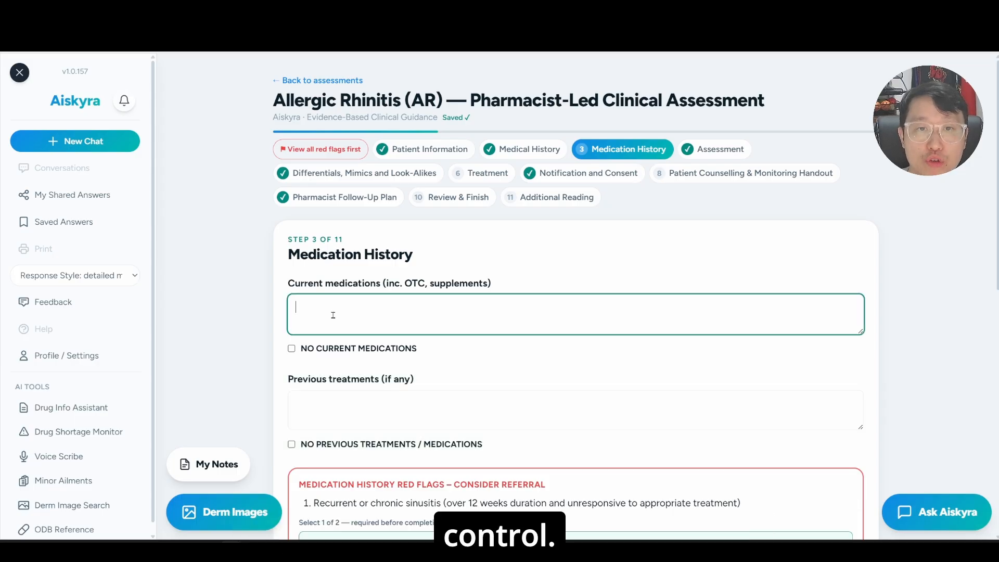
pyautogui.write('alesse')
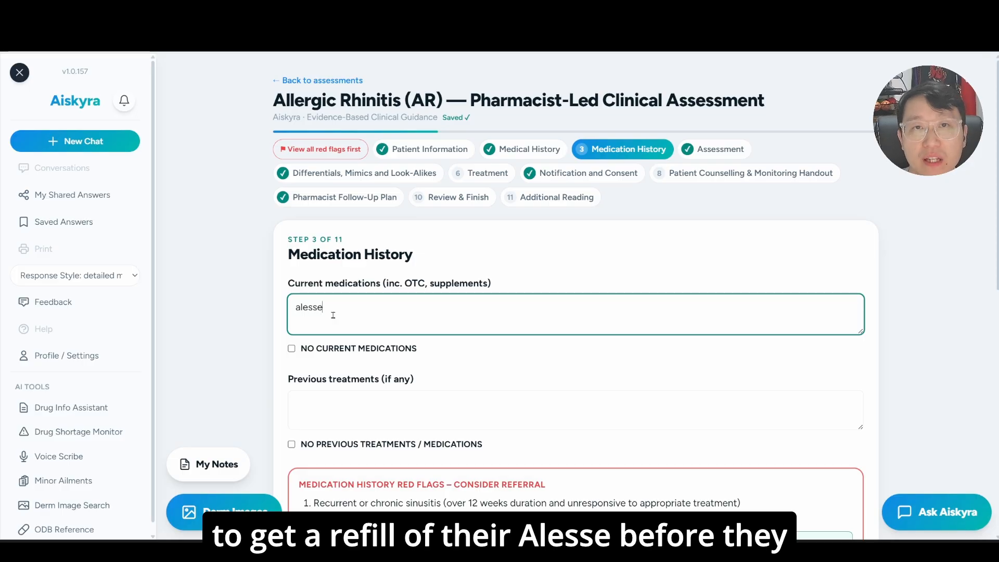
pyautogui.click(345, 253)
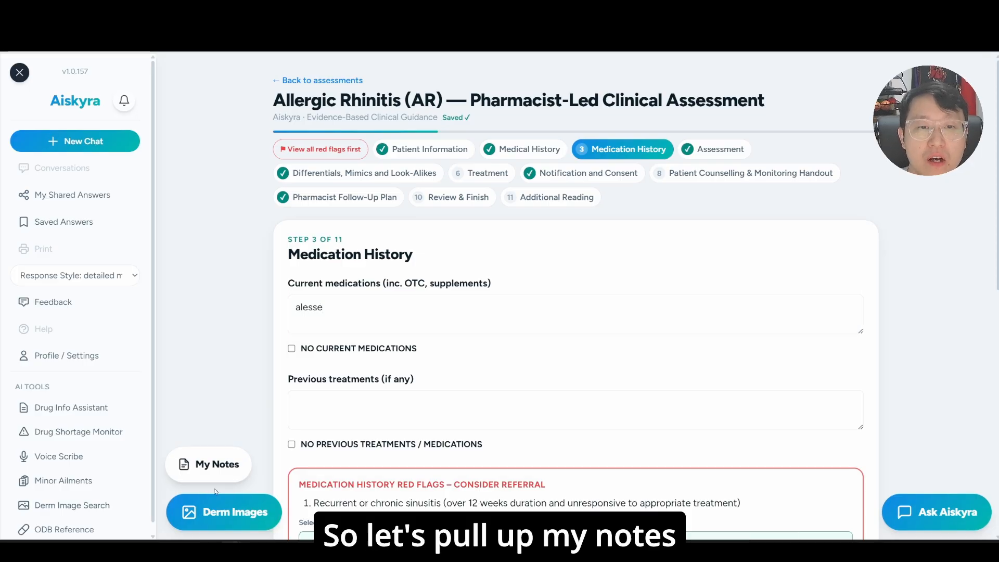
# - Add the reminder "fill patients alesse" to My Notes
pyautogui.click(139, 461)
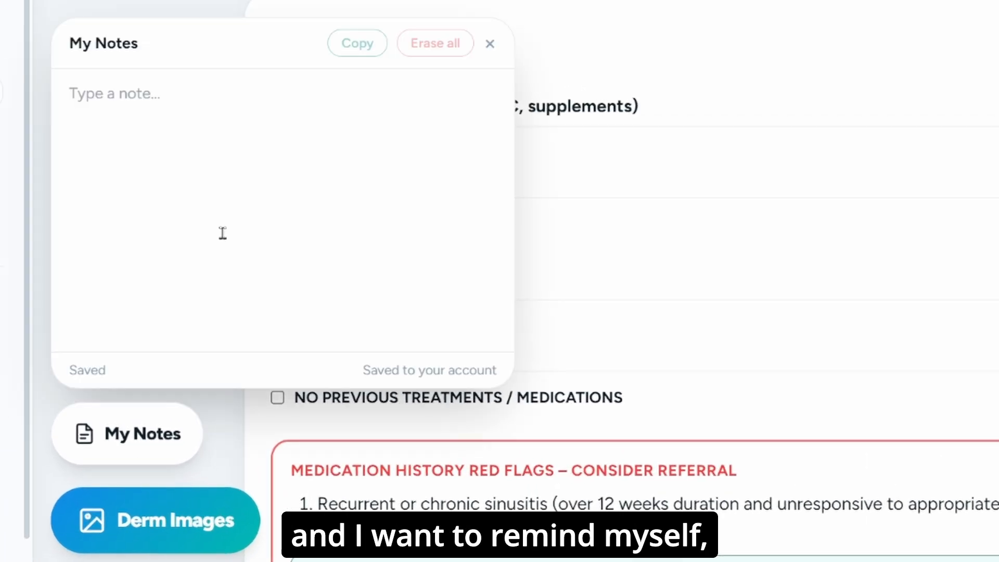
pyautogui.write('fiul')
pyautogui.press('BackSpace')
pyautogui.press('BackSpace')
pyautogui.write('ll patients alesse')
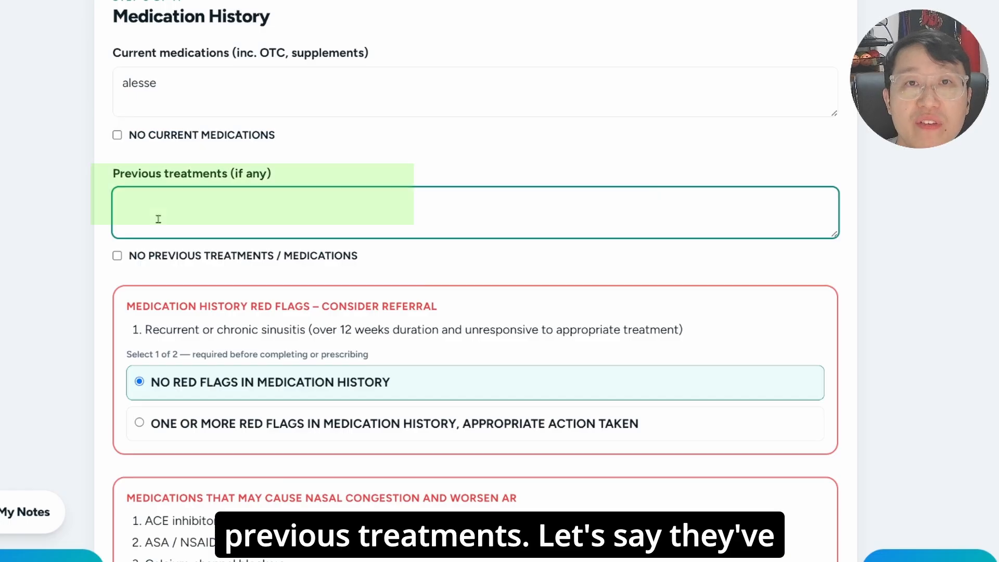
# - Record "reactine - effective" under the patient's previous treatments
pyautogui.write('reactine - eff')
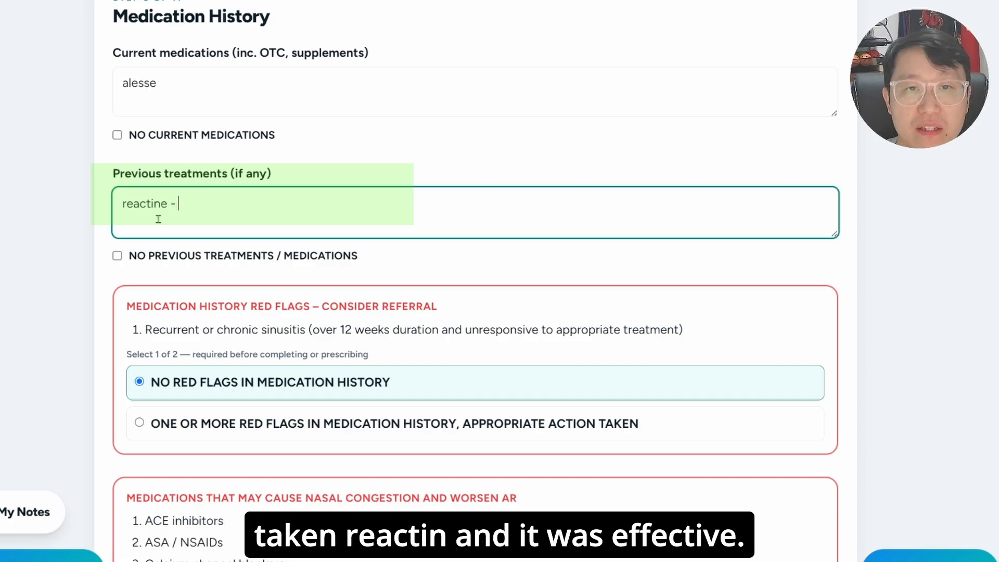
pyautogui.write('ective')
pyautogui.scroll(-4, 40, 131)
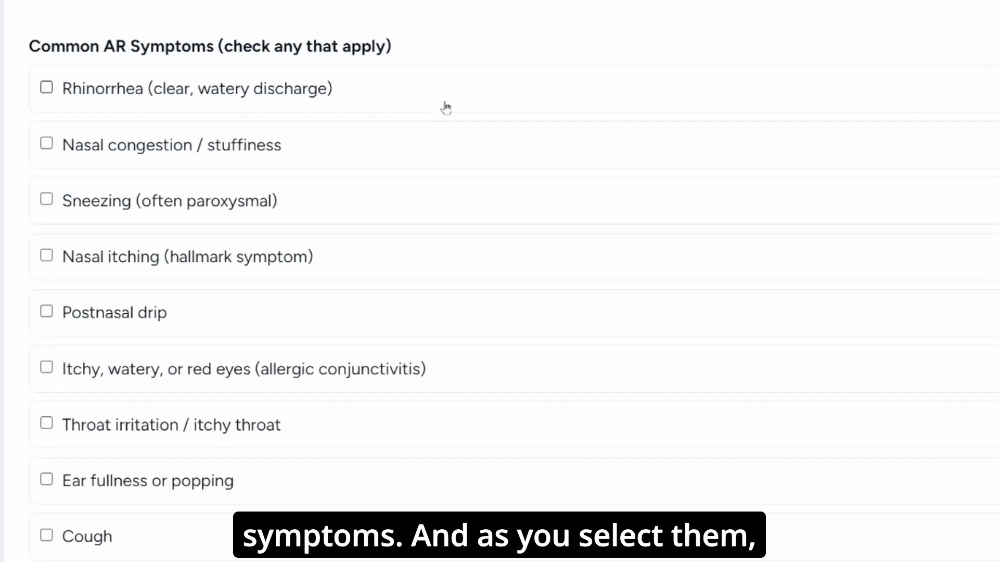
# - Select rhinorrhea, nasal congestion / stuffiness and sneezing as the patient's common AR symptoms
pyautogui.click(446, 107)
pyautogui.click(430, 142)
pyautogui.click(415, 201)
# - Set symptom frequency to Persistent and severity to Mild, and answer YES to an identifiable allergen or trigger
pyautogui.scroll(-6, 212, 288)
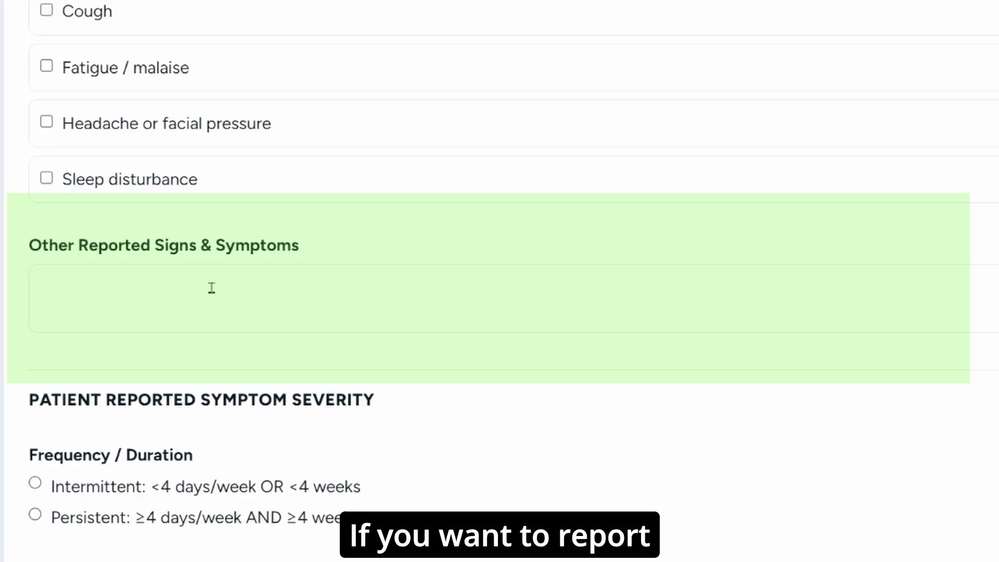
pyautogui.scroll(-8, 212, 288)
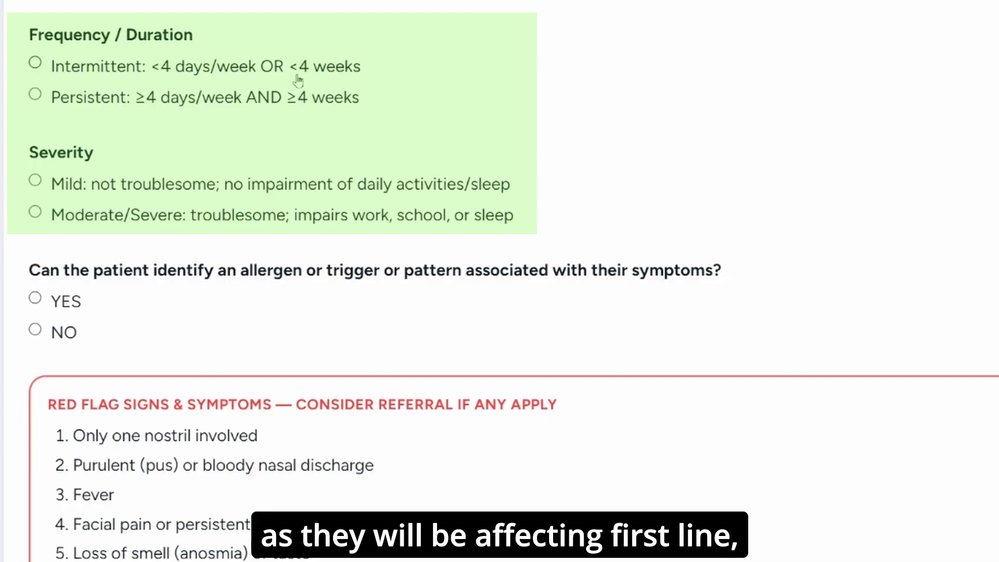
pyautogui.click(267, 102)
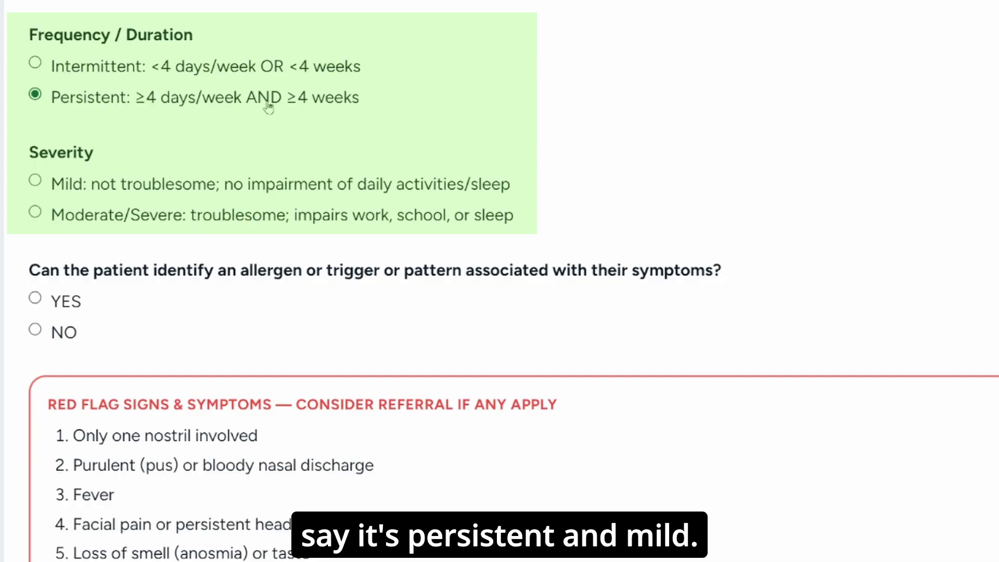
pyautogui.click(211, 187)
pyautogui.scroll(-2, 211, 187)
pyautogui.click(54, 194)
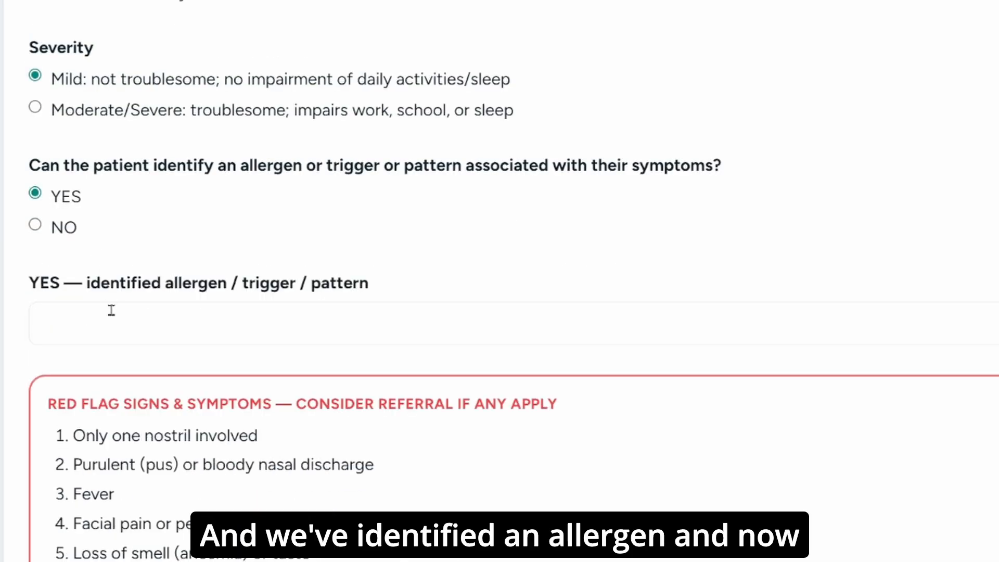
# - Enter "dust, dander" as the identified allergen or trigger and mark NO RED FLAGS IN SIGNS & SYMPTOMS
pyautogui.click(113, 318)
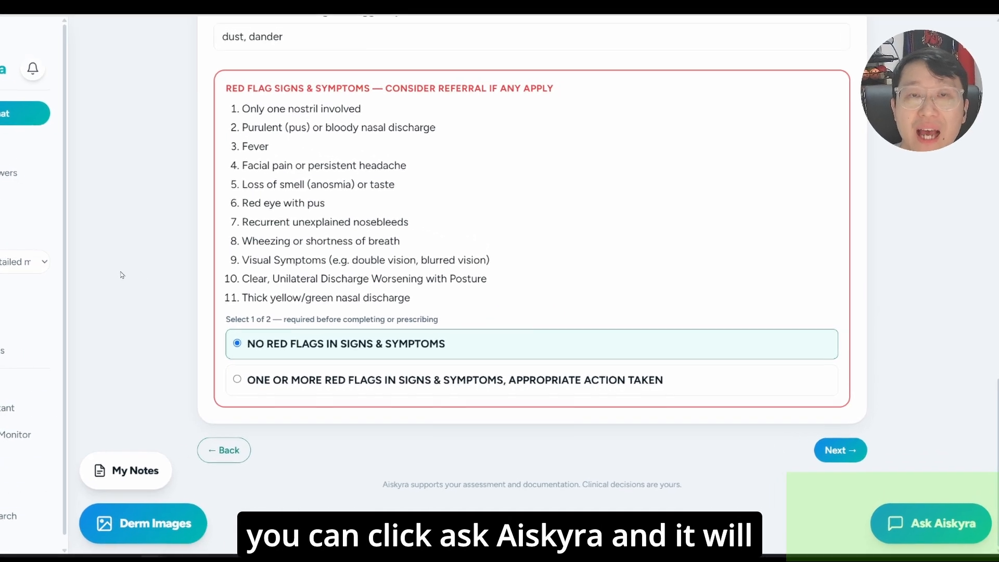
# - Ask the AI Drug Info Assistant by voice why only one nostril involvement is considered a red flag for allergic rhinitis
pyautogui.click(943, 532)
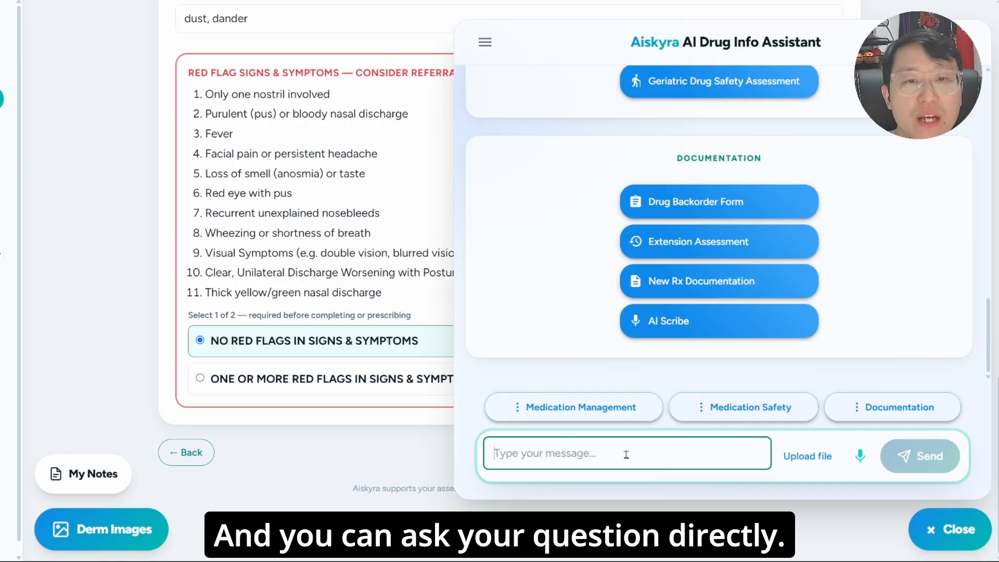
pyautogui.click(860, 456)
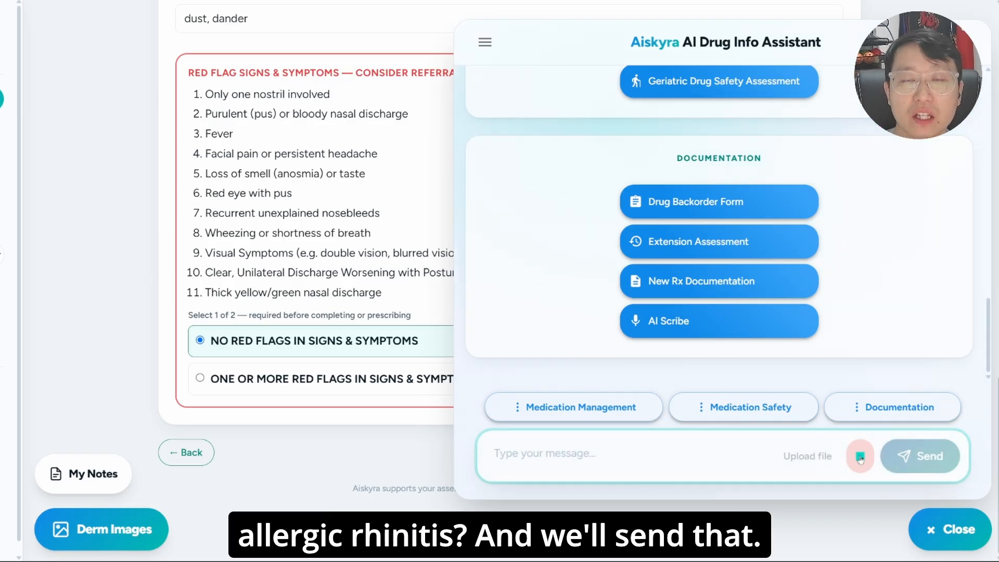
pyautogui.click(919, 458)
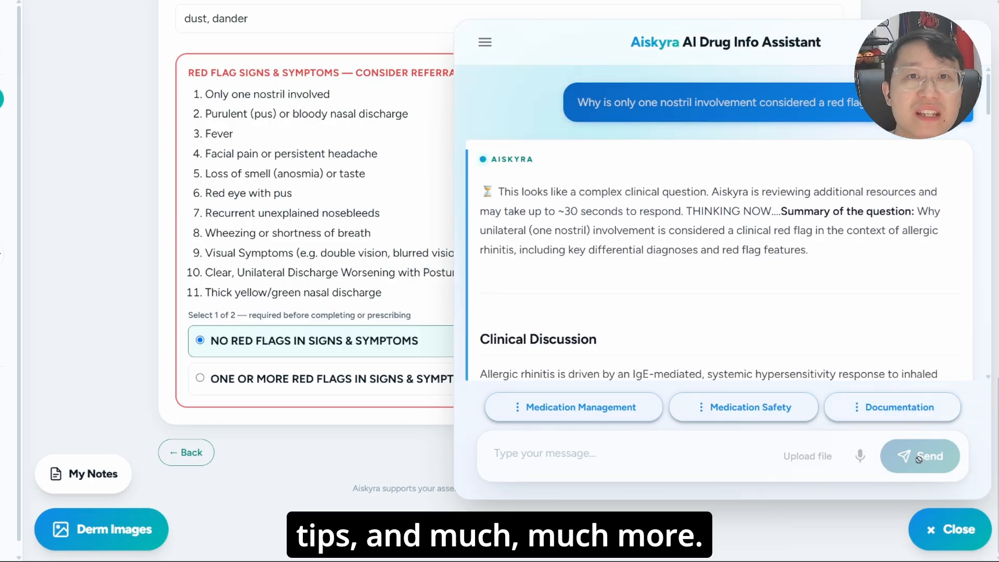
# - Read the assistant's clinical discussion of unilateral symptoms and open cited reference [2], "Rhinitis 2020: A practice parameter update"
pyautogui.scroll(-3, 741, 282)
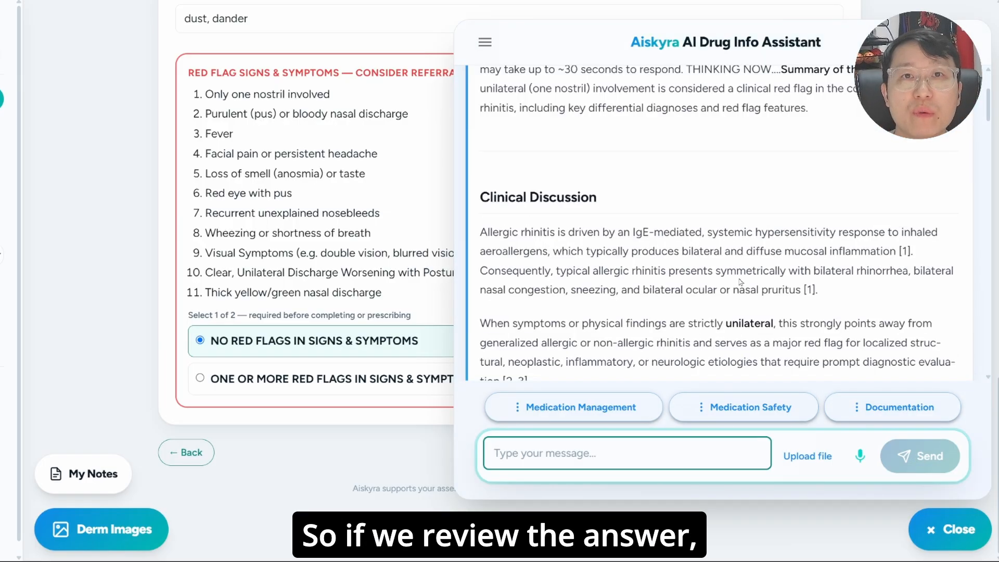
pyautogui.scroll(-1, 741, 282)
pyautogui.moveTo(480, 252); pyautogui.dragTo(774, 253)
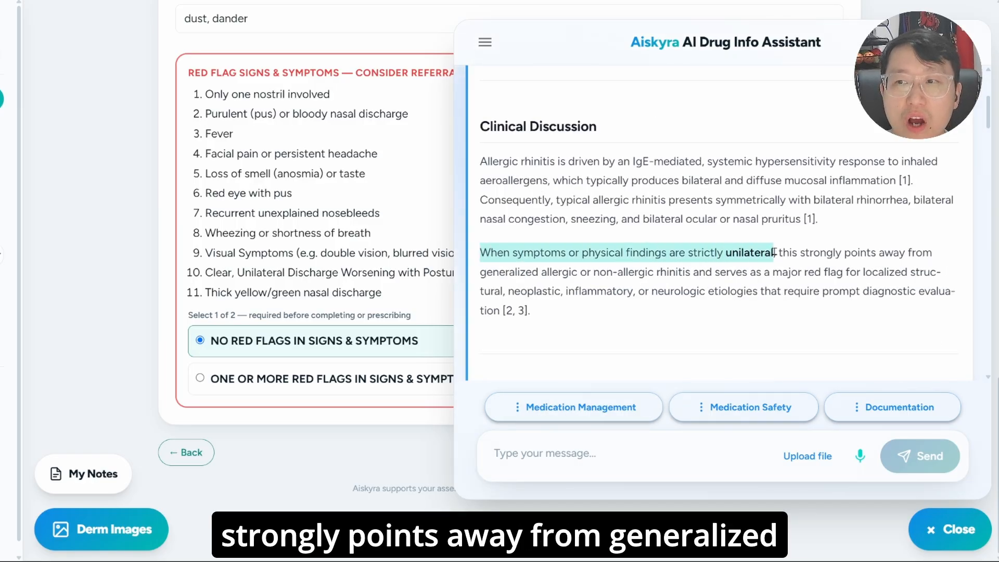
pyautogui.moveTo(775, 252); pyautogui.dragTo(743, 312)
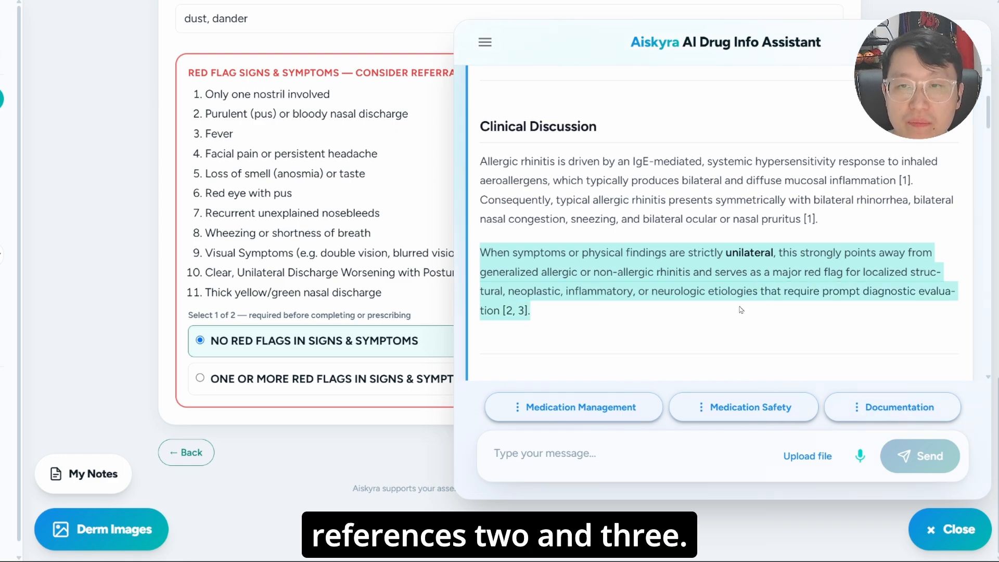
pyautogui.scroll(-15, 738, 310)
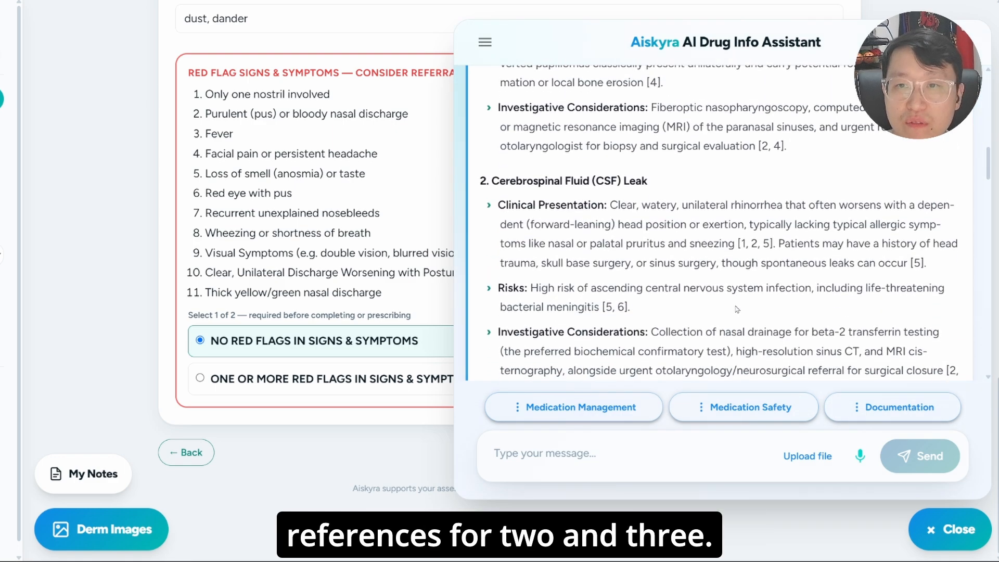
pyautogui.scroll(-15, 736, 310)
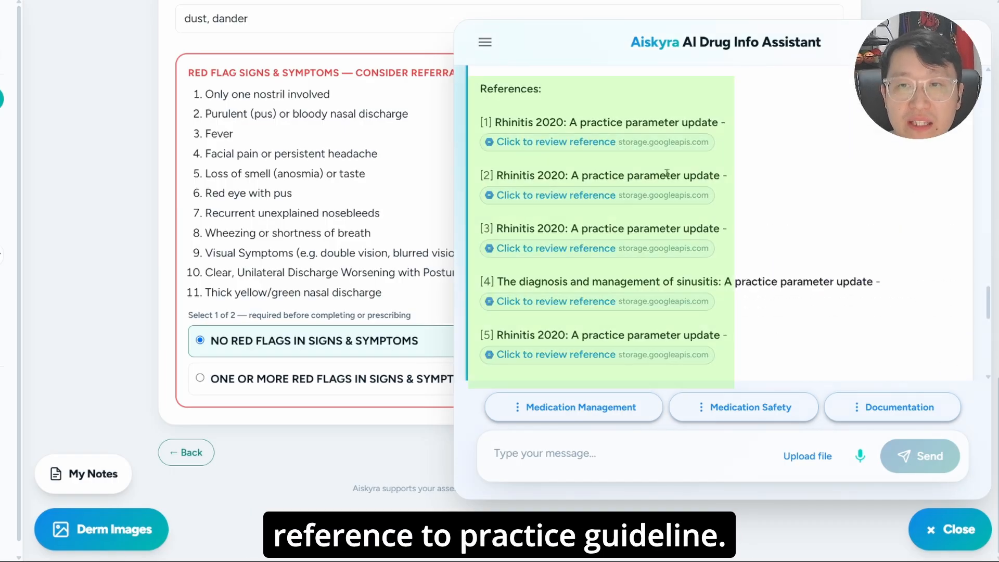
pyautogui.click(616, 195)
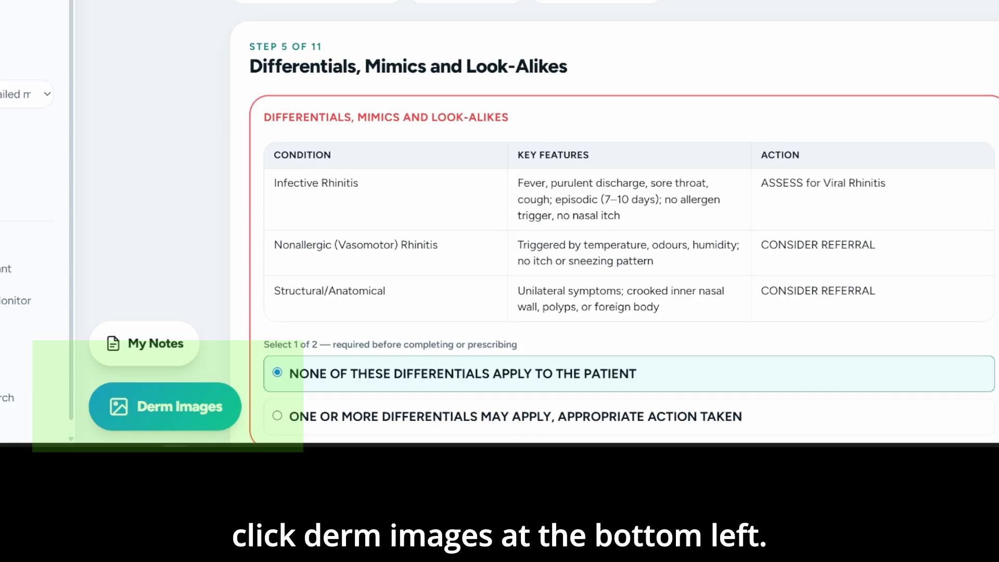
# - Search the dermatology image library for rosacea and close the image window
pyautogui.click(165, 407)
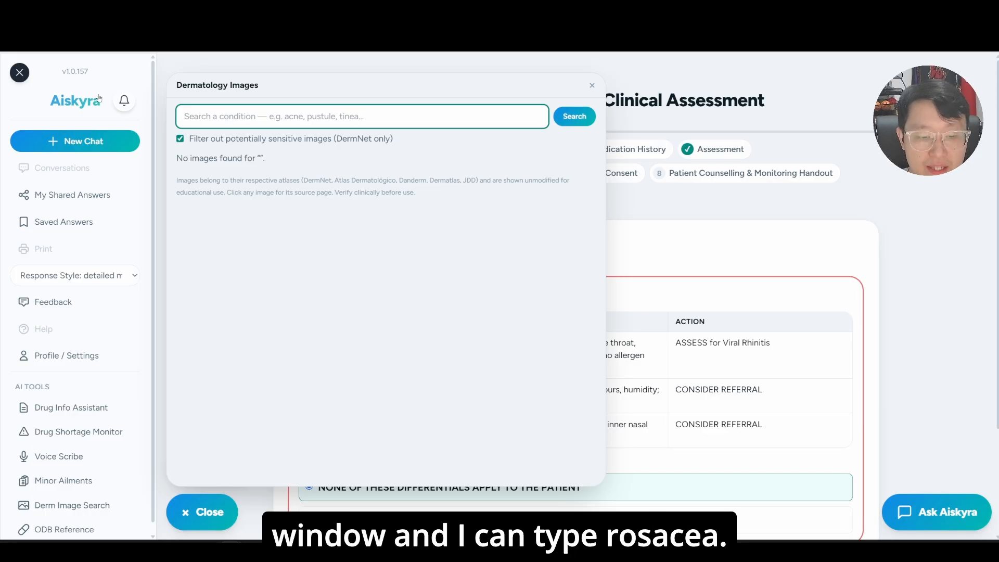
pyautogui.write('rosacea')
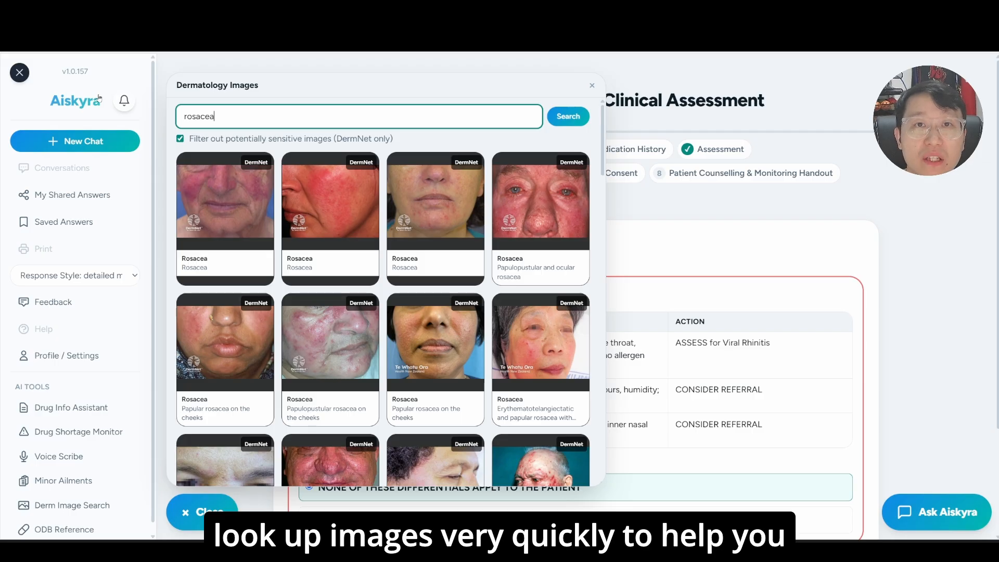
pyautogui.press('Escape')
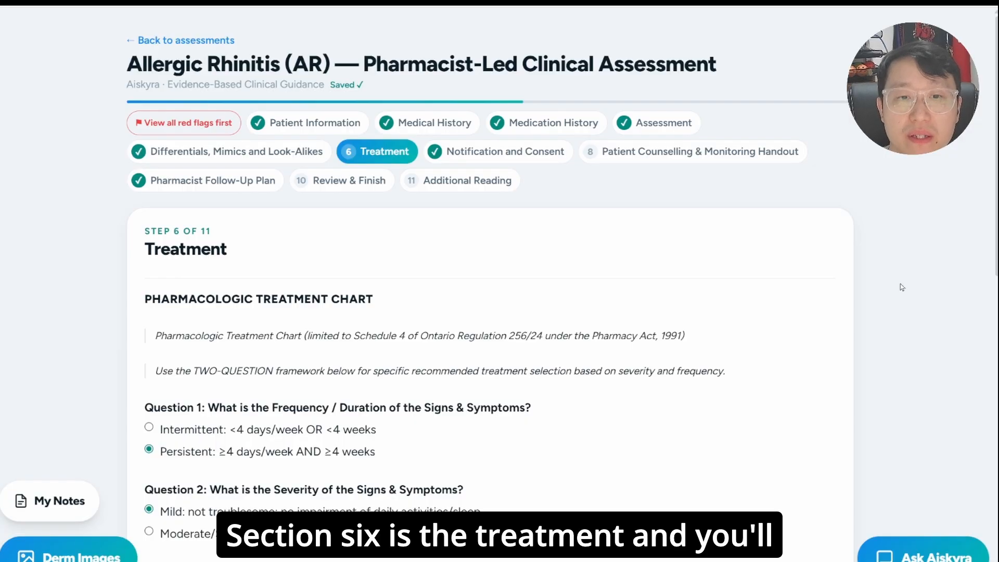
# - Select the 2nd-line INCS plus oral 2nd-generation antihistamine treatment, with Cetirizine (Reactine) and Mometasone (Nasonex) as agents
pyautogui.scroll(-4, 901, 287)
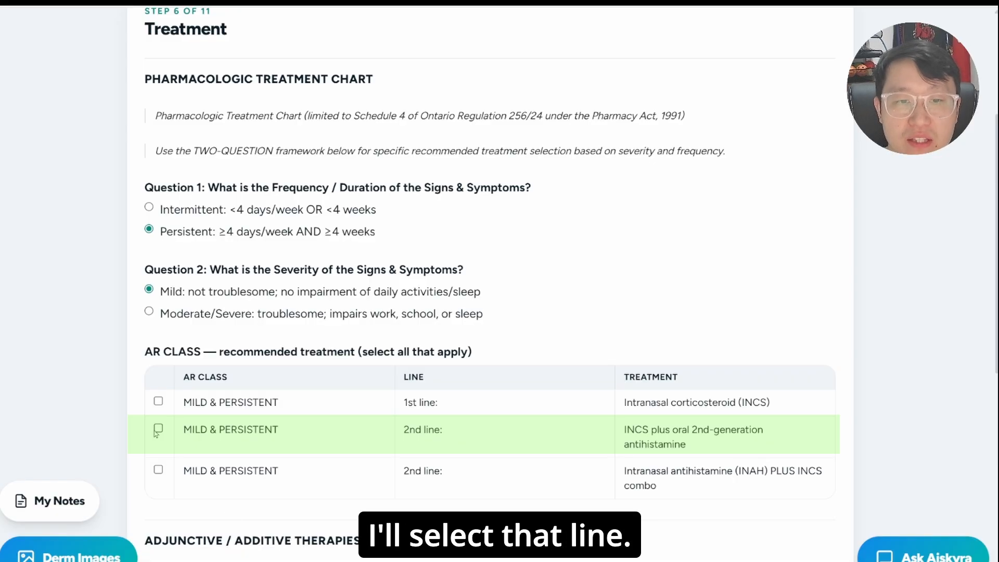
pyautogui.click(157, 430)
pyautogui.scroll(-8, 929, 249)
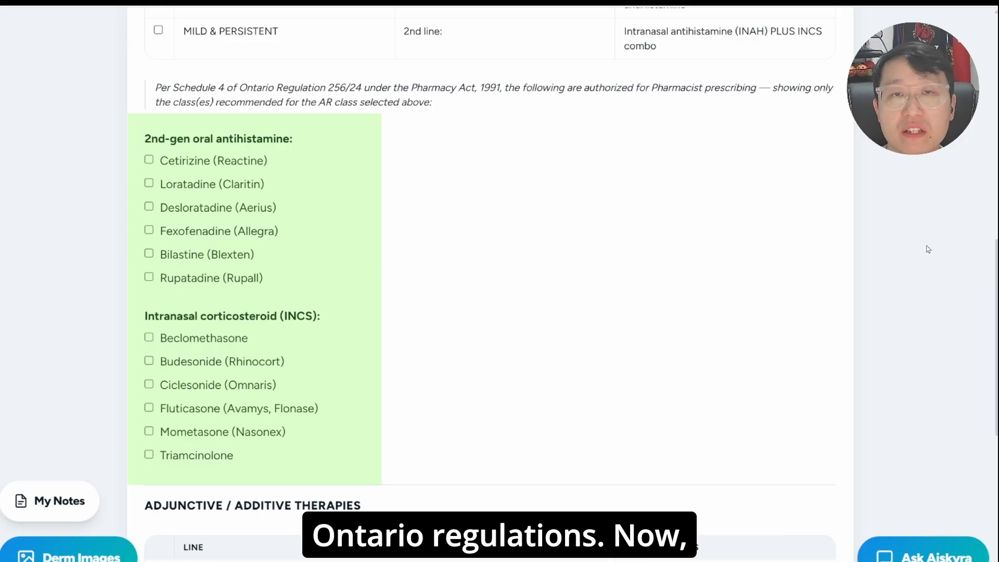
pyautogui.click(149, 160)
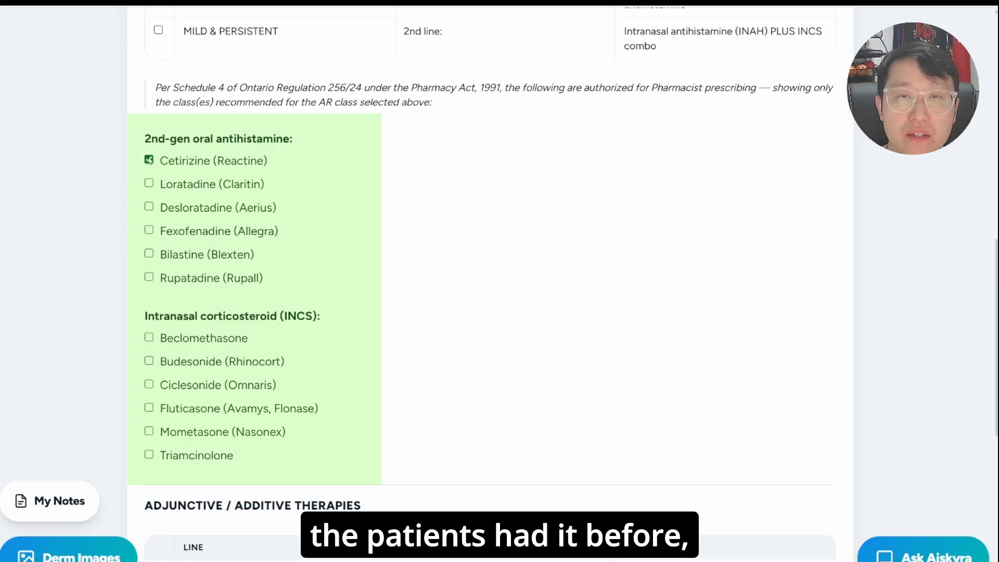
pyautogui.click(149, 432)
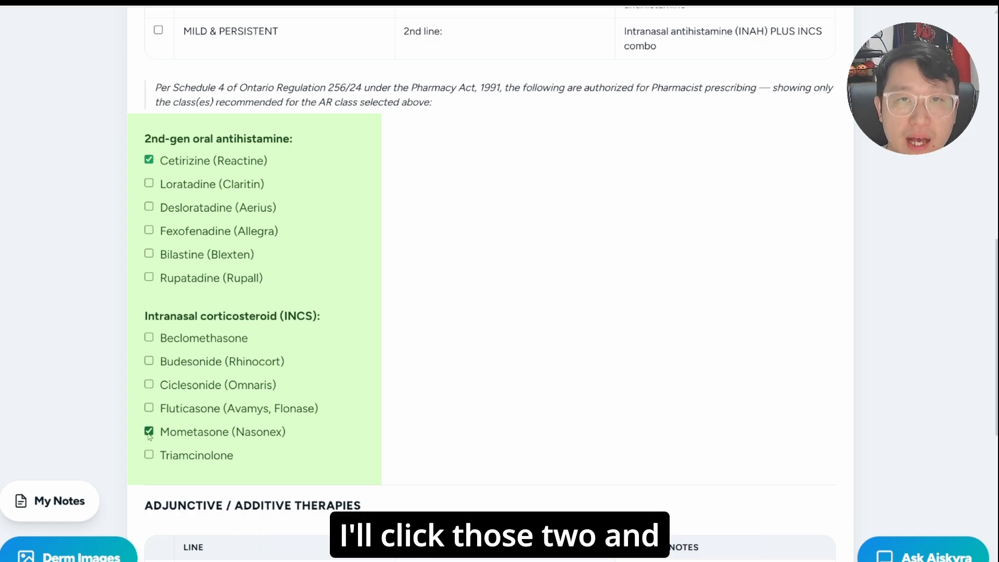
pyautogui.scroll(-8, 149, 436)
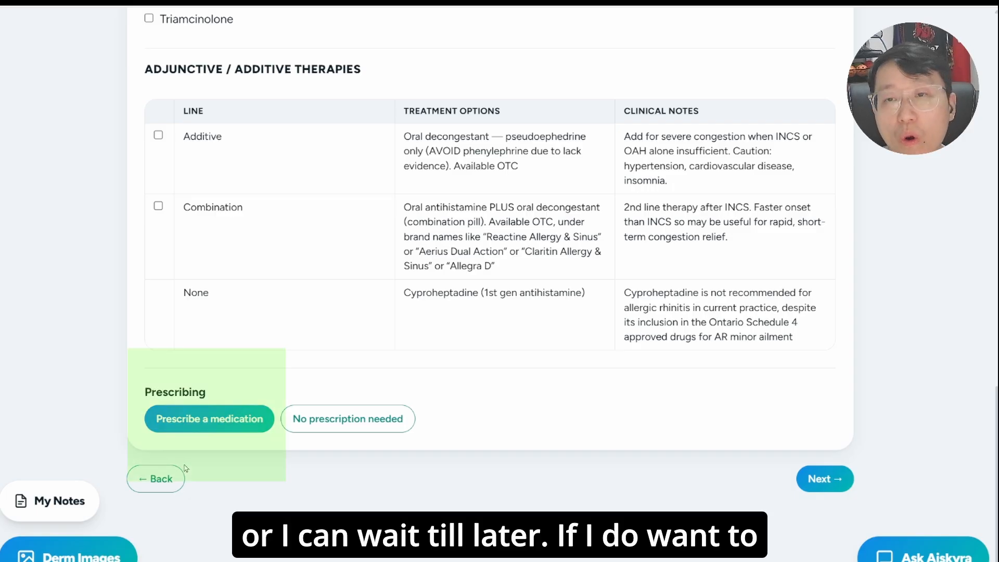
# - Start a prescription from the assessment and check the prefilled prescriber and patient details before returning to its medications
pyautogui.click(212, 430)
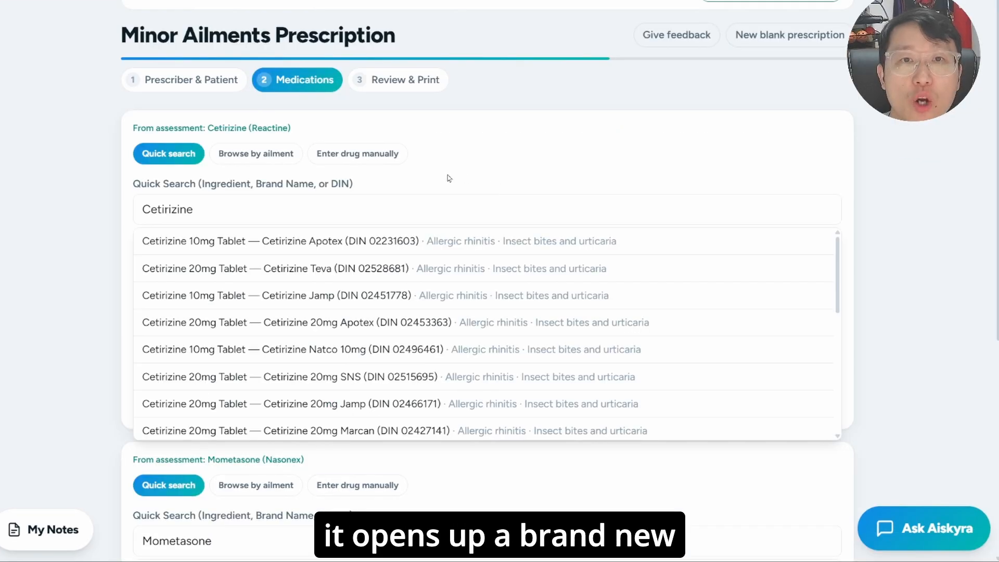
pyautogui.click(203, 70)
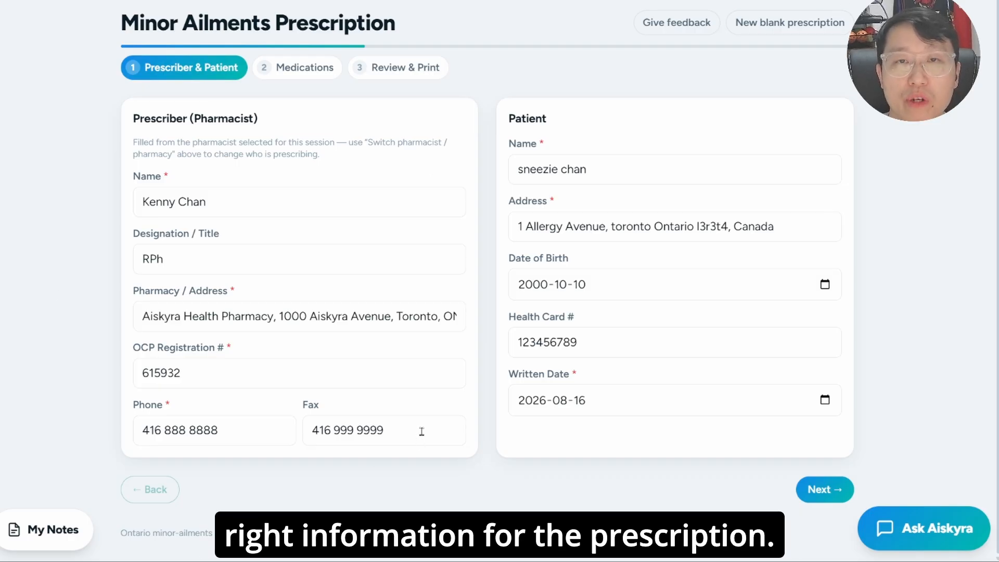
pyautogui.click(298, 77)
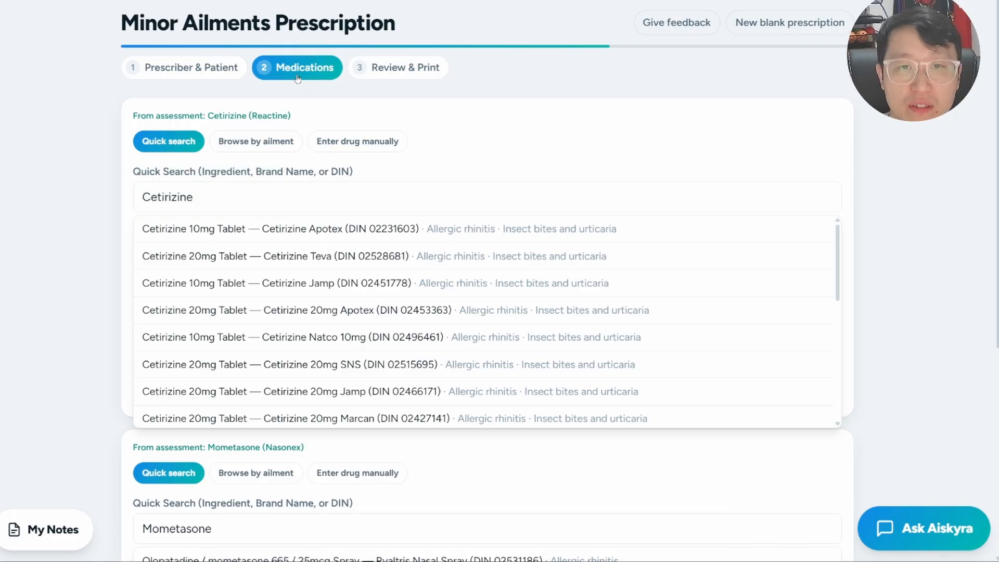
pyautogui.scroll(-5, 415, 333)
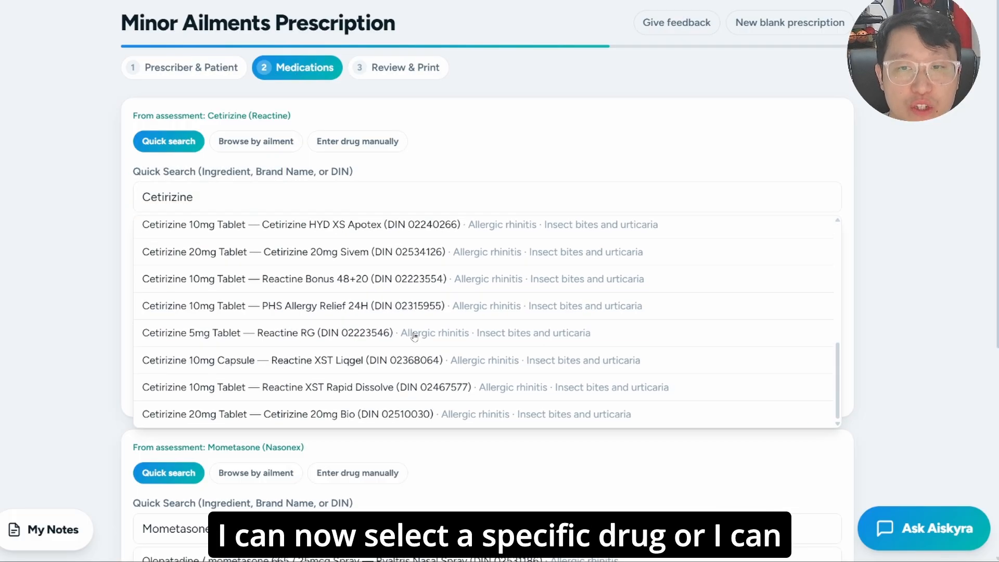
pyautogui.doubleClick(256, 193)
pyautogui.press('BackSpace')
pyautogui.click(346, 148)
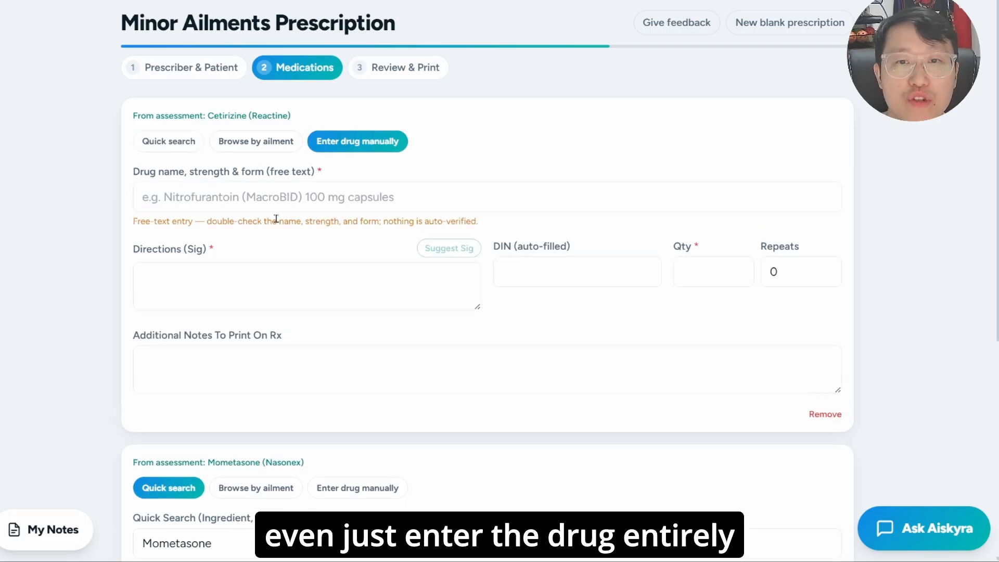
pyautogui.click(279, 190)
pyautogui.click(180, 144)
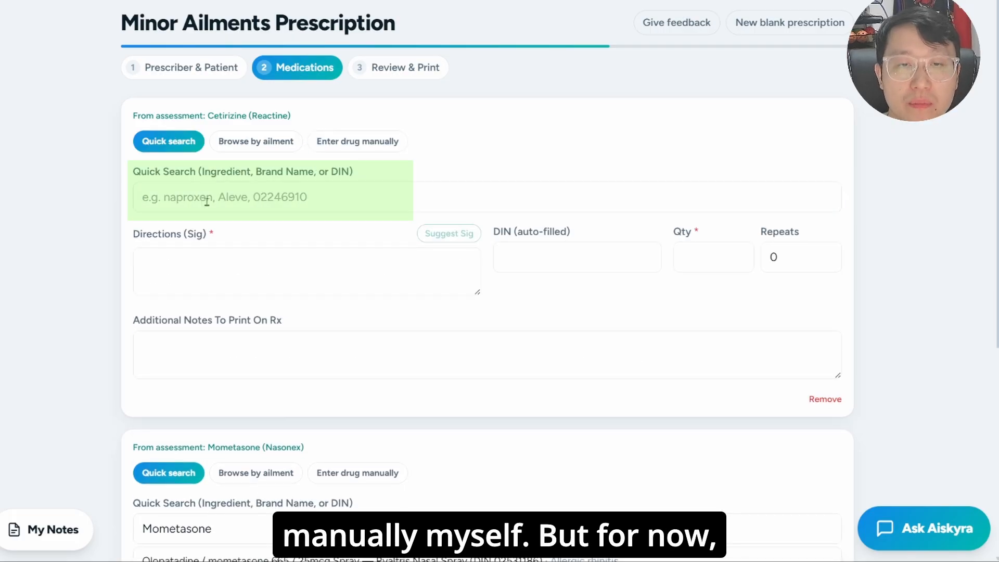
# - Search for cetirizine and choose Cetirizine Teva 20mg Tablet as the first prescribed drug
pyautogui.click(206, 202)
pyautogui.write('cetirizine')
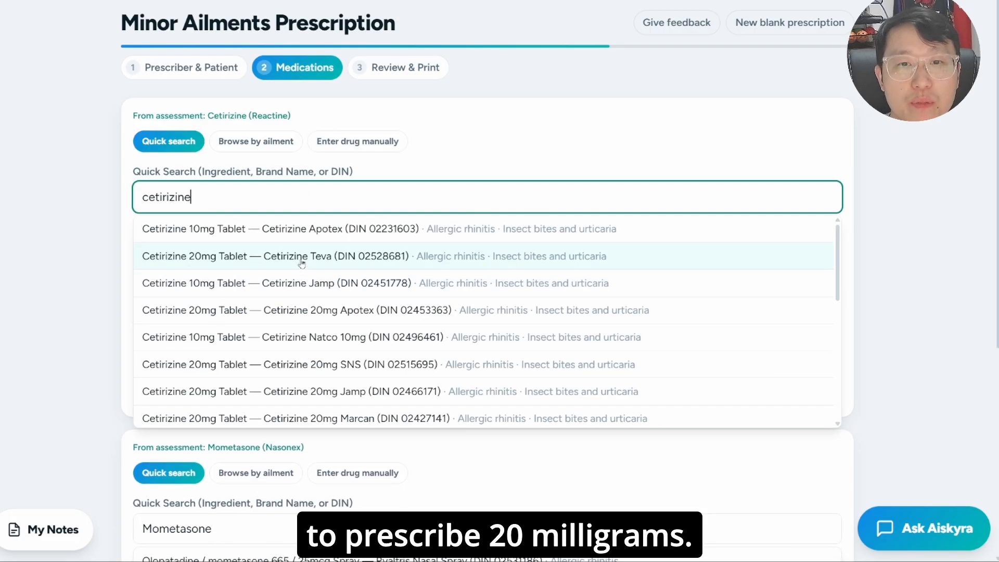
pyautogui.click(301, 262)
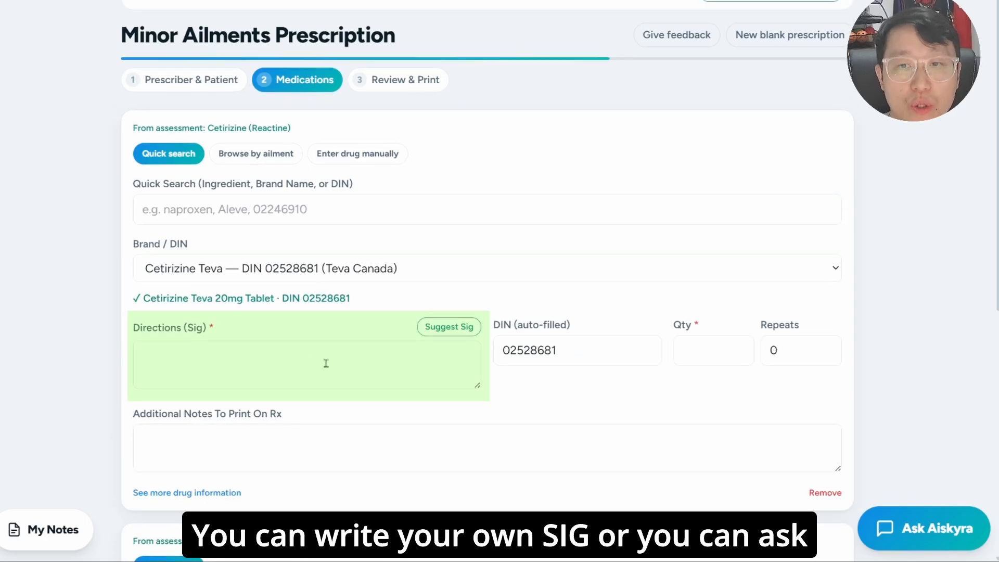
# - Fill in the suggested directions for the cetirizine prescription and set the quantity to 30 with 1 repeat
pyautogui.click(453, 333)
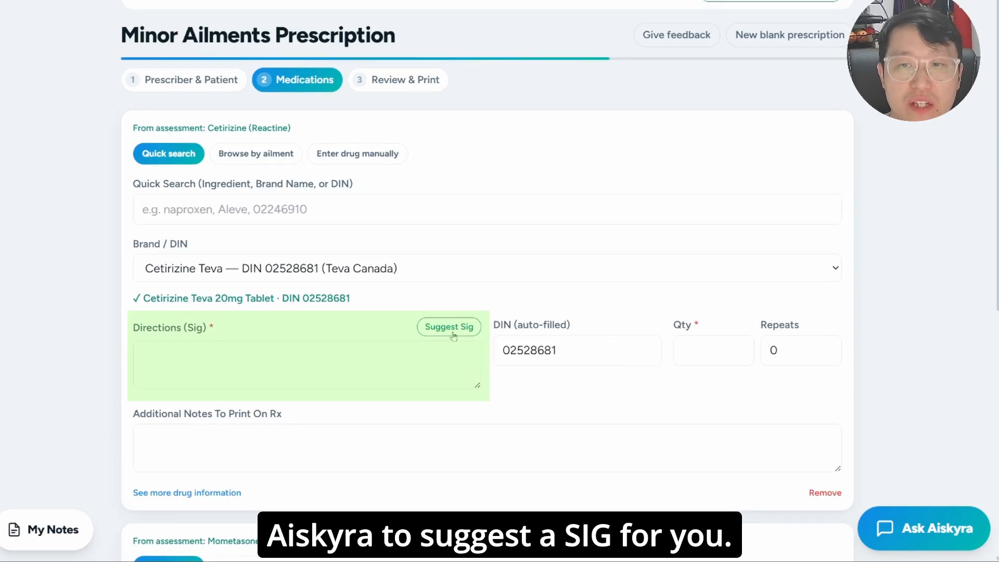
pyautogui.click(721, 351)
pyautogui.write('30')
pyautogui.press('Tab')
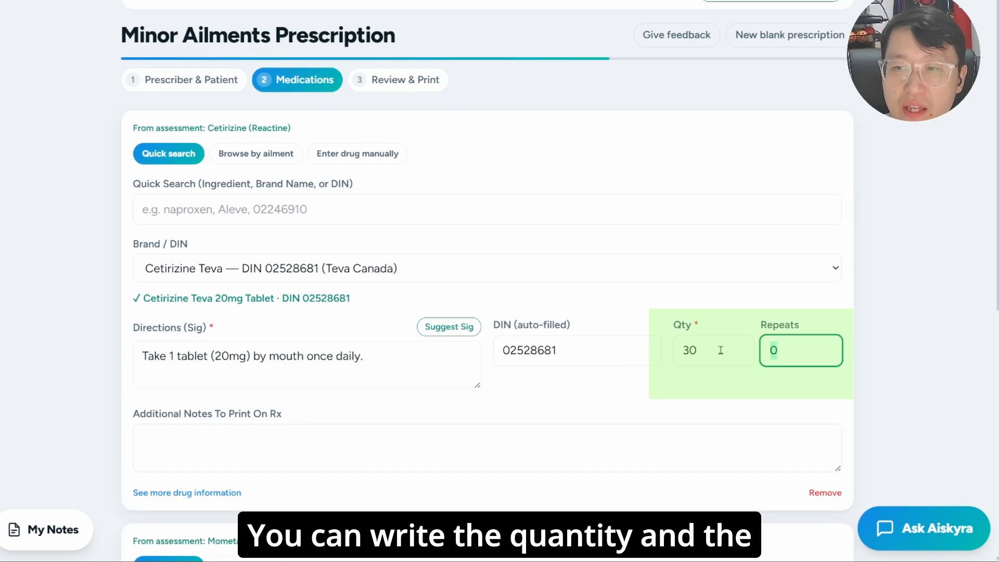
pyautogui.write('1')
pyautogui.press('Tab')
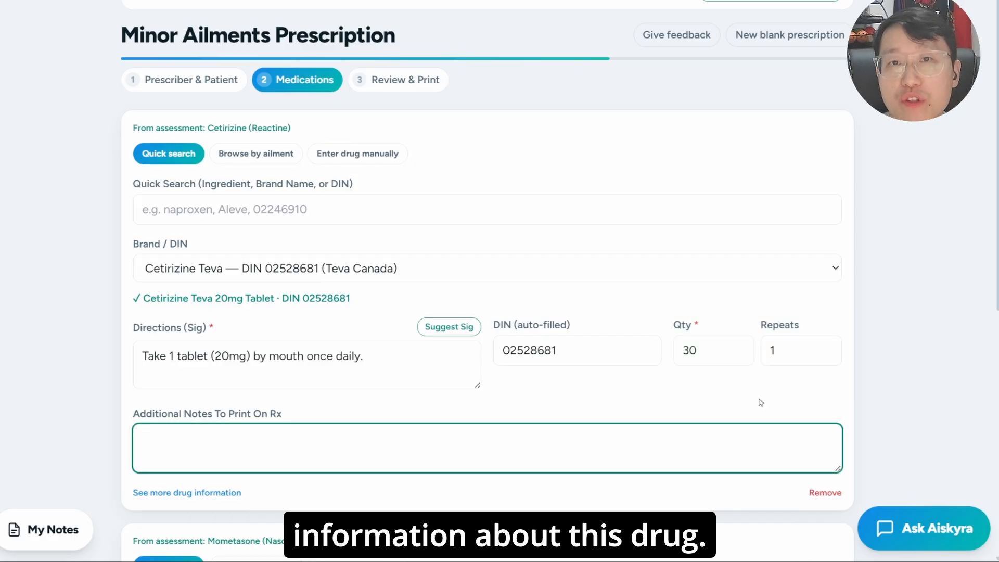
# - Review the additional drug information for cetirizine, including side effects, interactions and counselling points, and hide the details
pyautogui.click(240, 493)
pyautogui.scroll(-8, 383, 397)
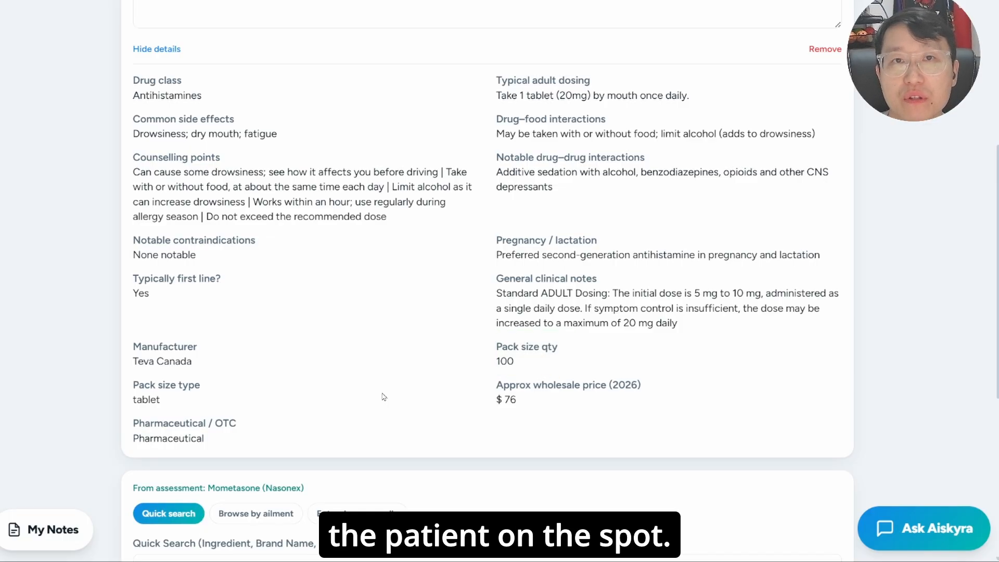
pyautogui.click(156, 49)
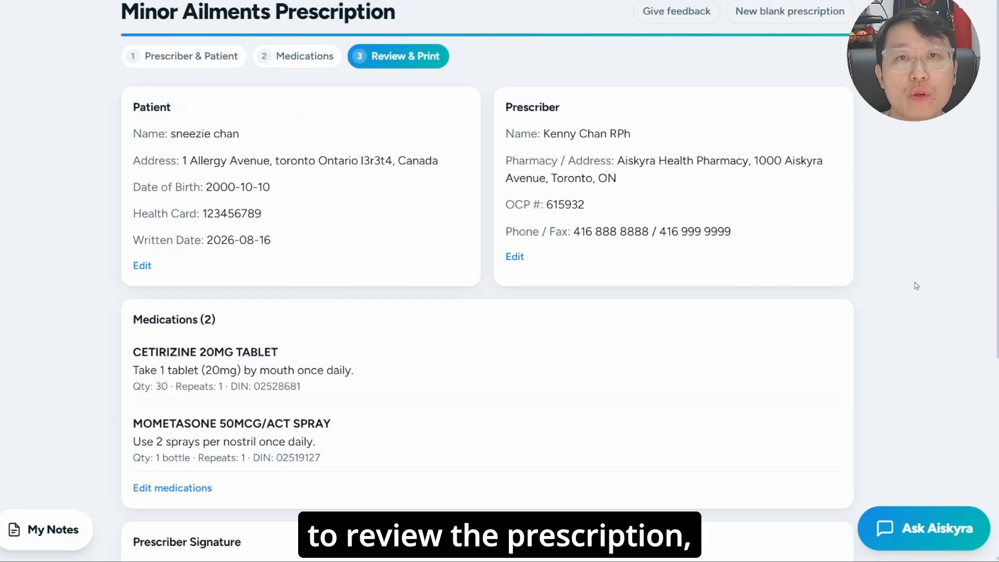
# - Sign the cetirizine and mometasone prescription as prescriber, then save and print it
pyautogui.scroll(-2, 521, 237)
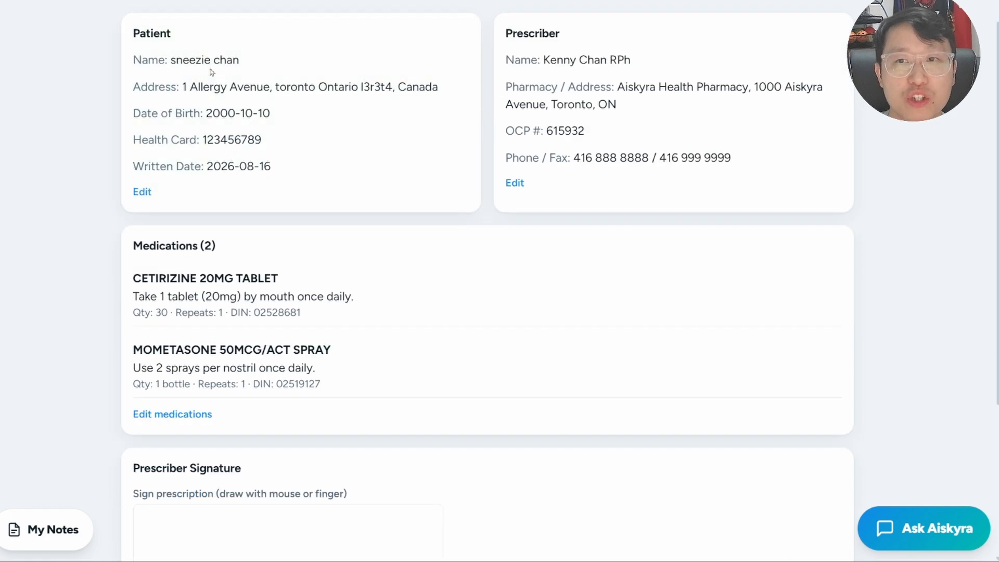
pyautogui.scroll(-3, 225, 144)
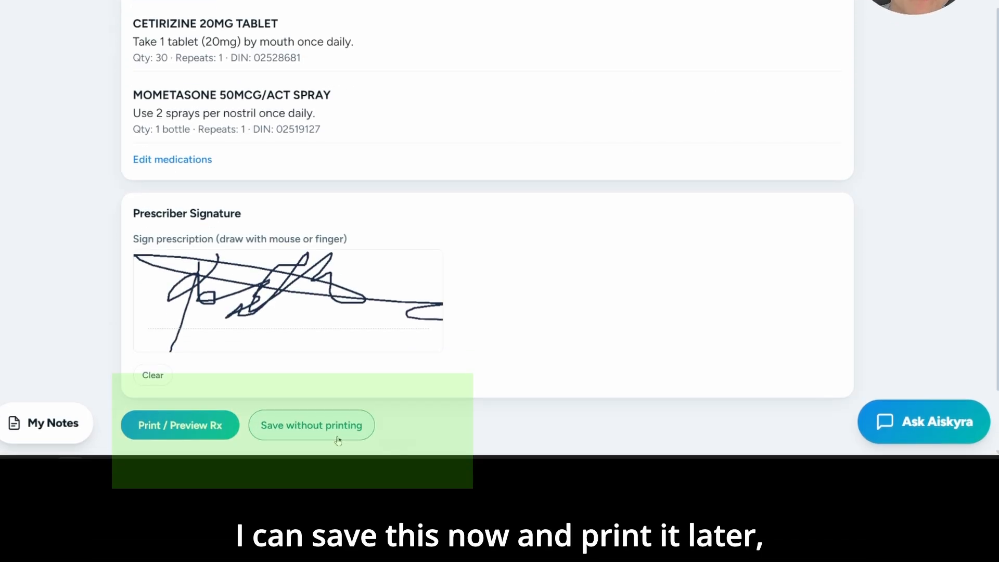
pyautogui.click(339, 428)
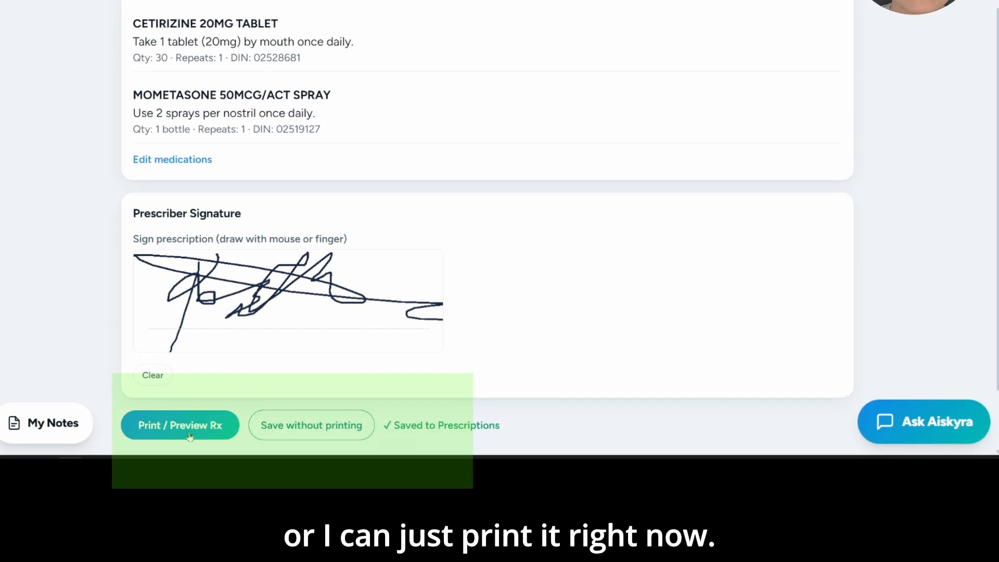
pyautogui.click(190, 436)
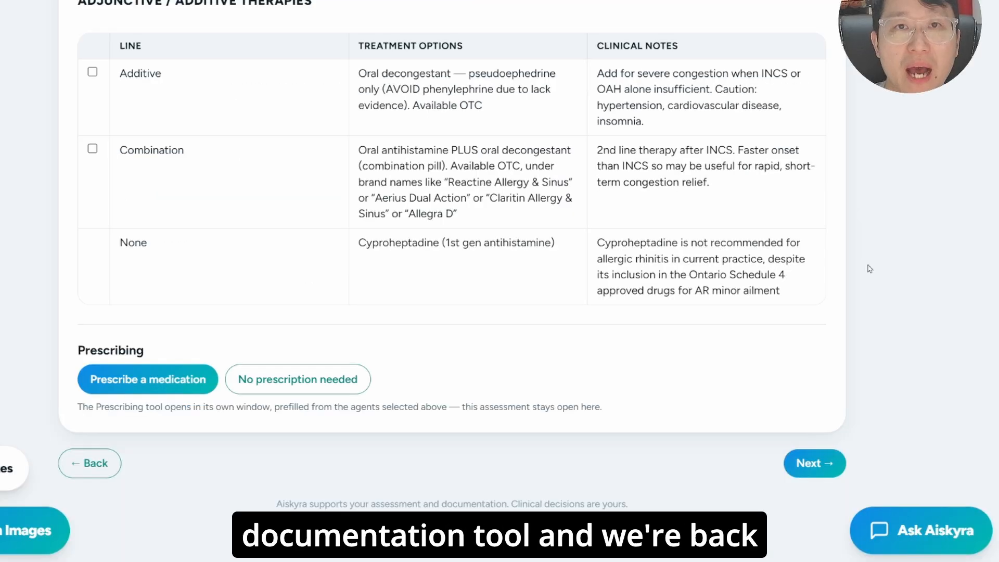
# - Open the Notification and Consent section and fill in the primary care provider's name and fax number from the saved doctor
pyautogui.click(805, 477)
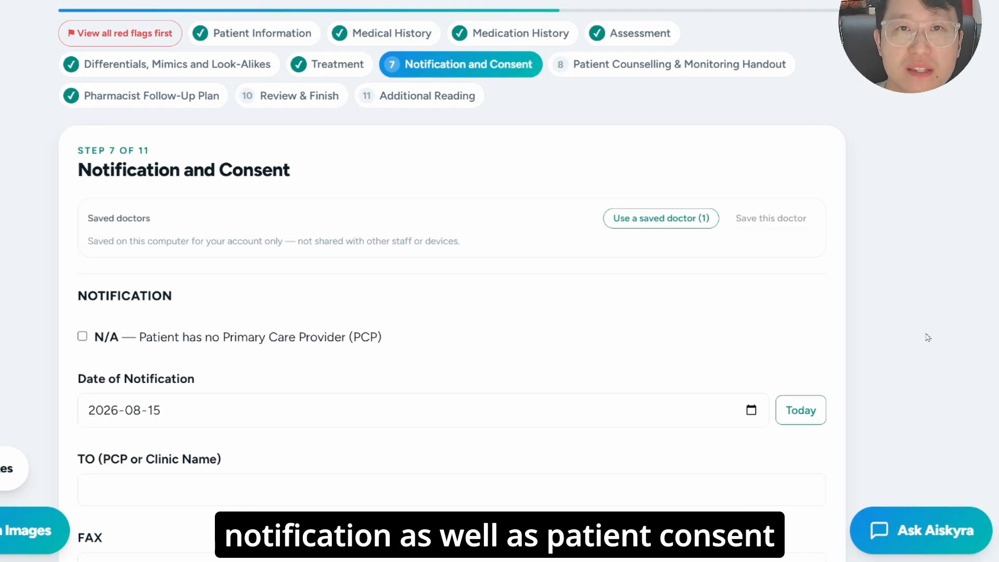
pyautogui.scroll(-3, 928, 338)
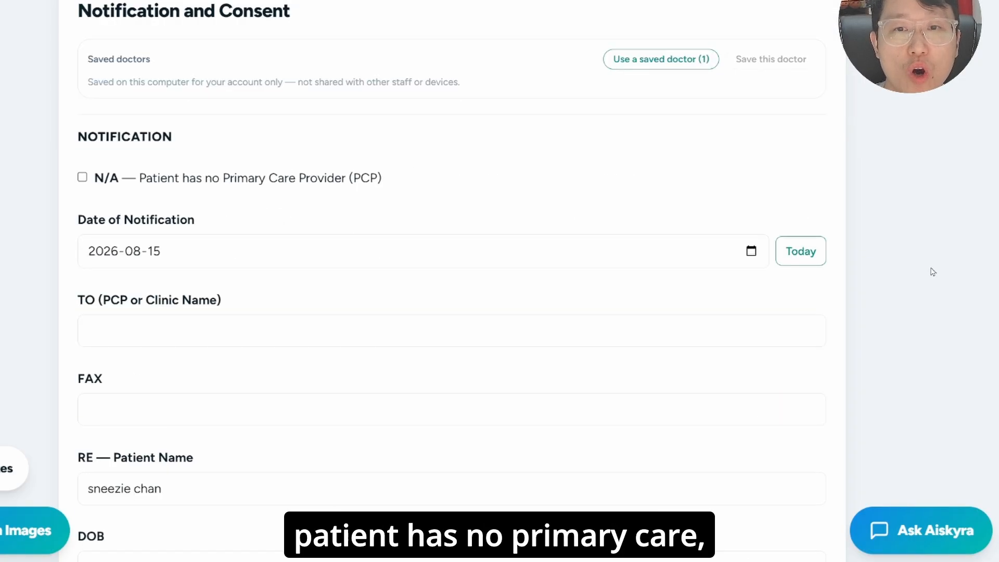
pyautogui.click(332, 181)
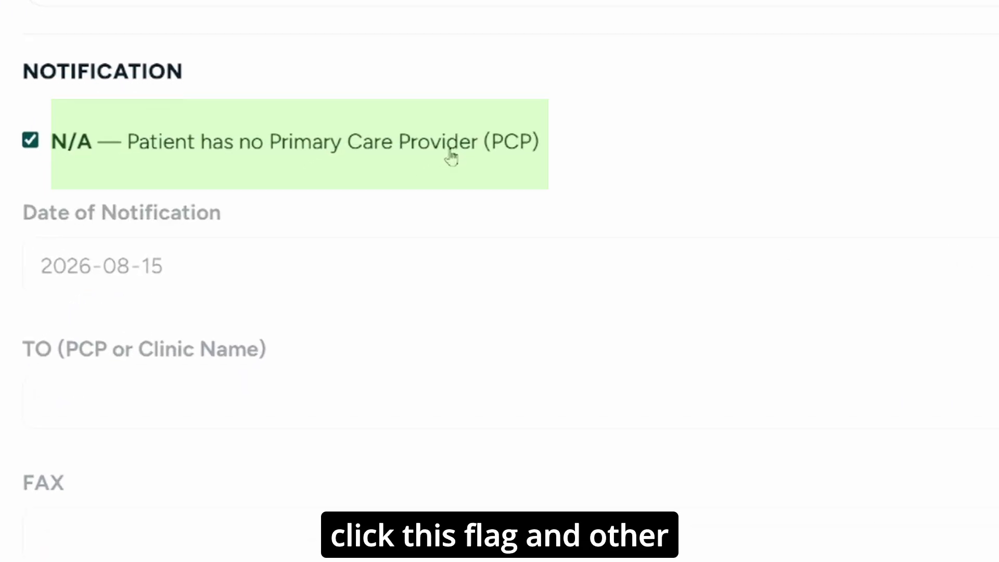
pyautogui.click(448, 152)
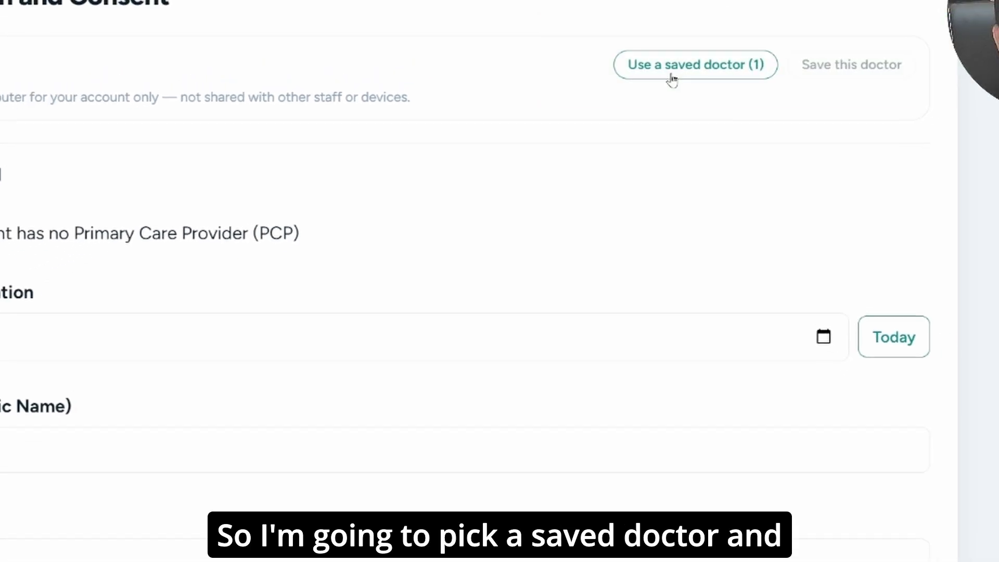
pyautogui.click(672, 79)
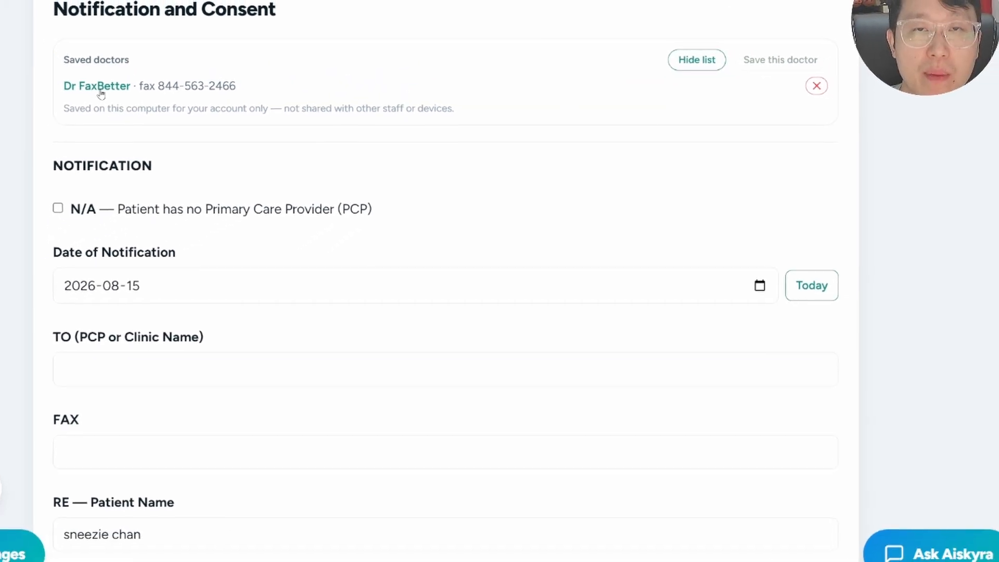
pyautogui.click(100, 88)
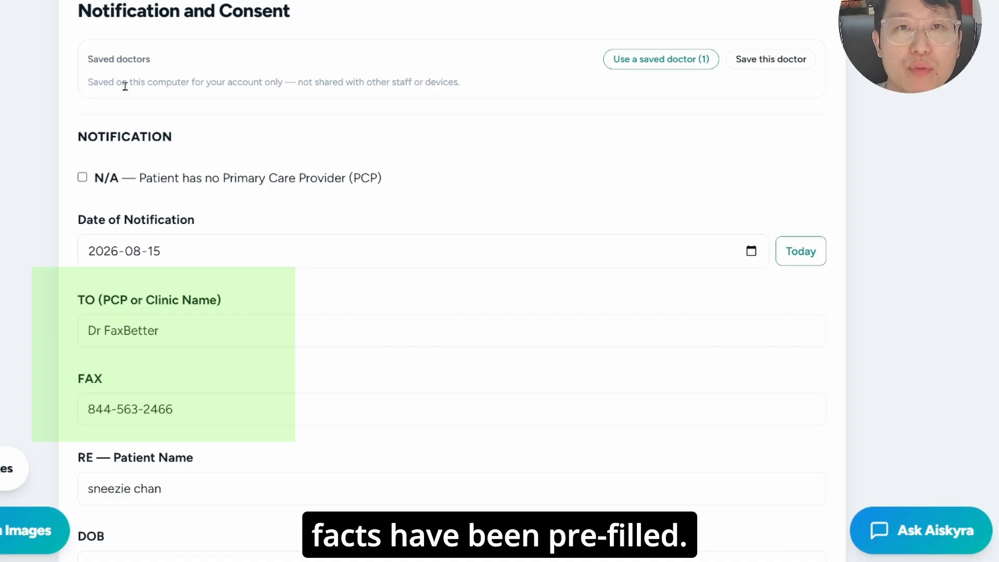
# - Mark the rationale for prescribing cetirizine and mometasone as Indicated, Effective, Safe and Use
pyautogui.scroll(-7, 125, 86)
pyautogui.scroll(-9, 123, 89)
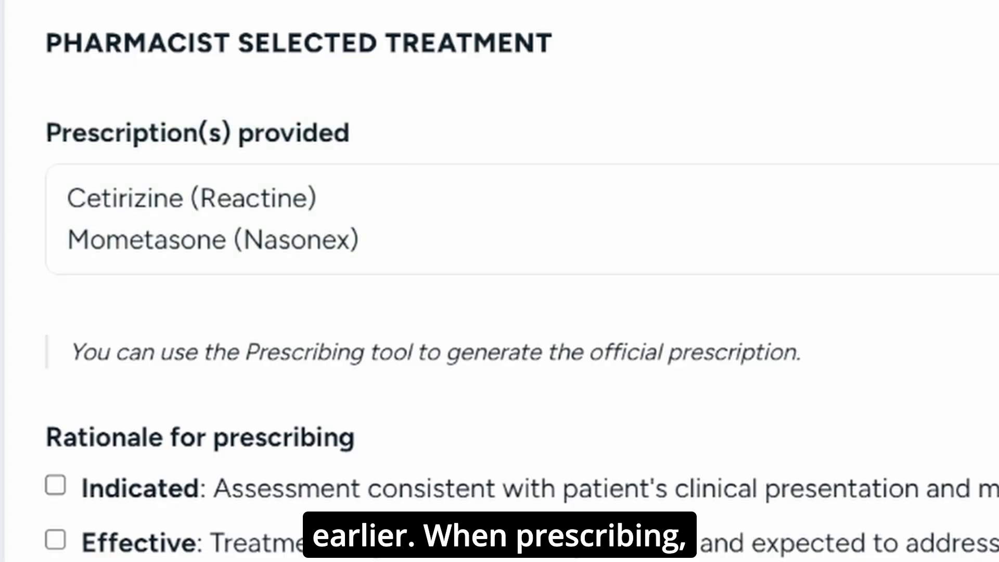
pyautogui.scroll(-2, 500, 281)
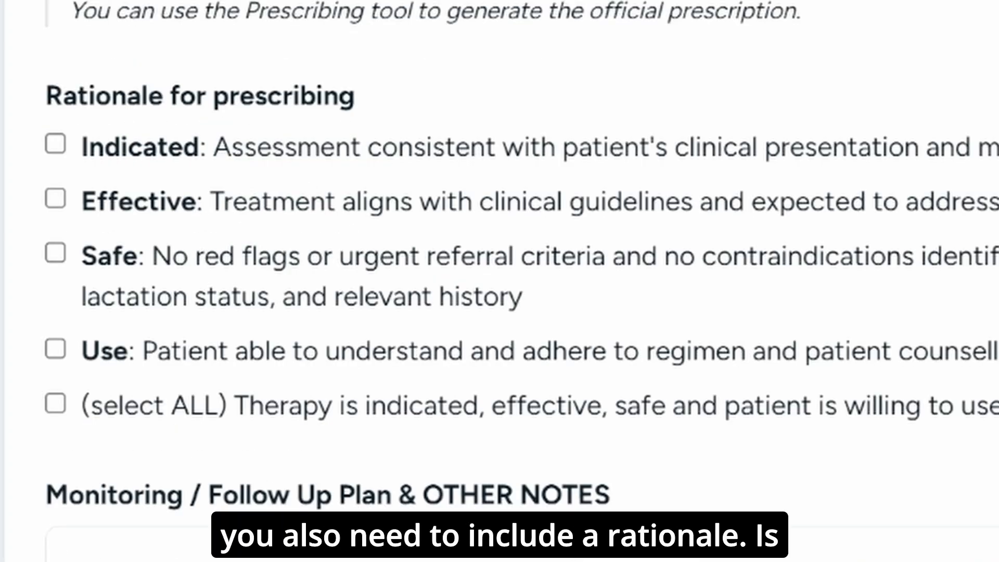
pyautogui.click(133, 154)
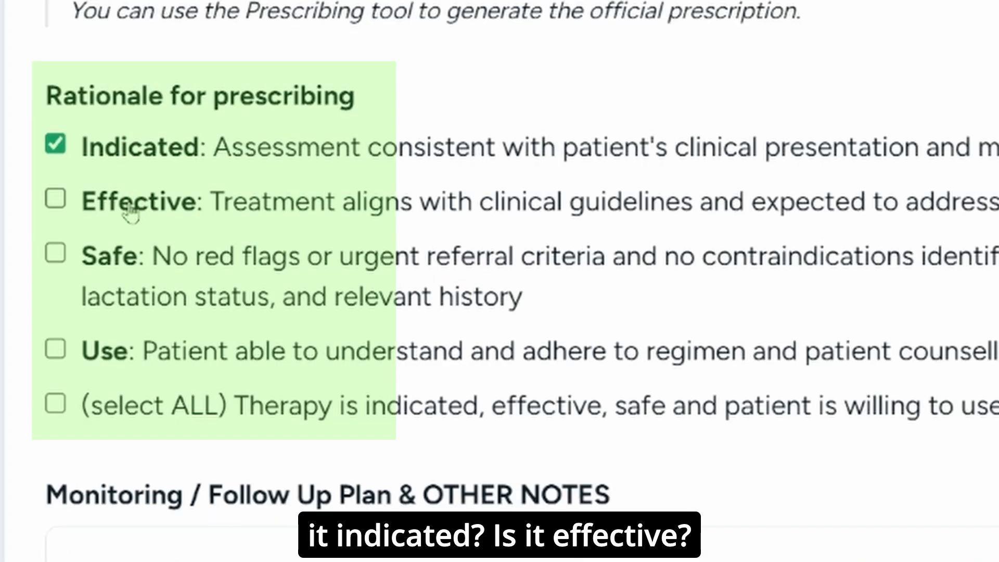
pyautogui.click(129, 207)
pyautogui.click(115, 265)
pyautogui.click(98, 351)
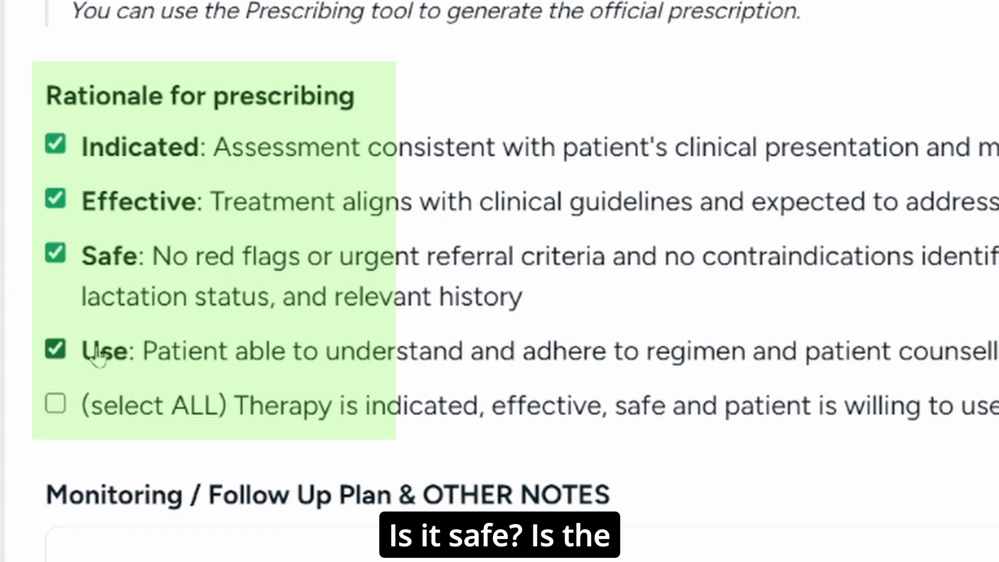
# - Record prior effective cetirizine, additional intranasal corticosteroid for nasal symptoms and follow-up in 7 days in the monitoring notes, and choose FAX as notification method
pyautogui.click(186, 558)
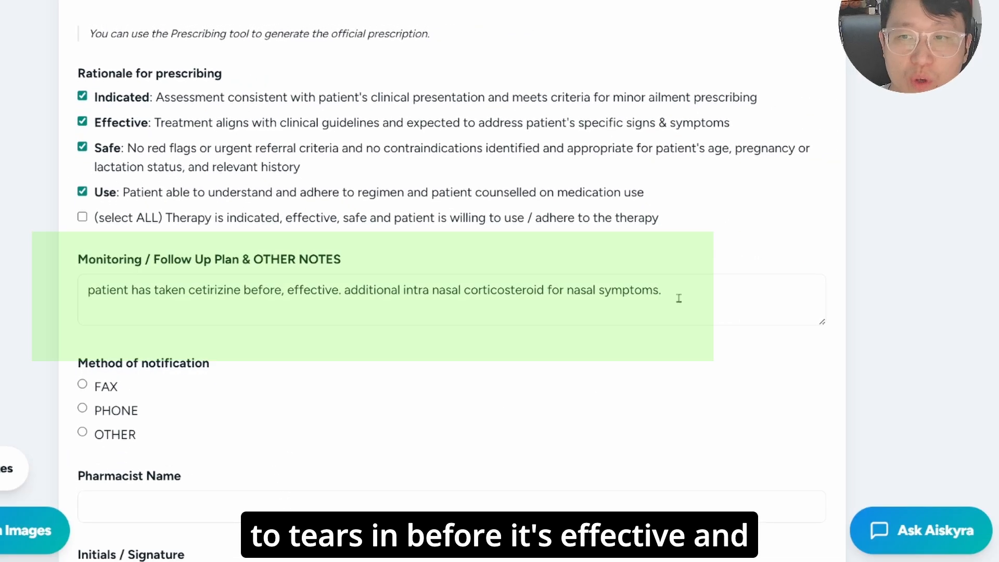
pyautogui.click(833, 363)
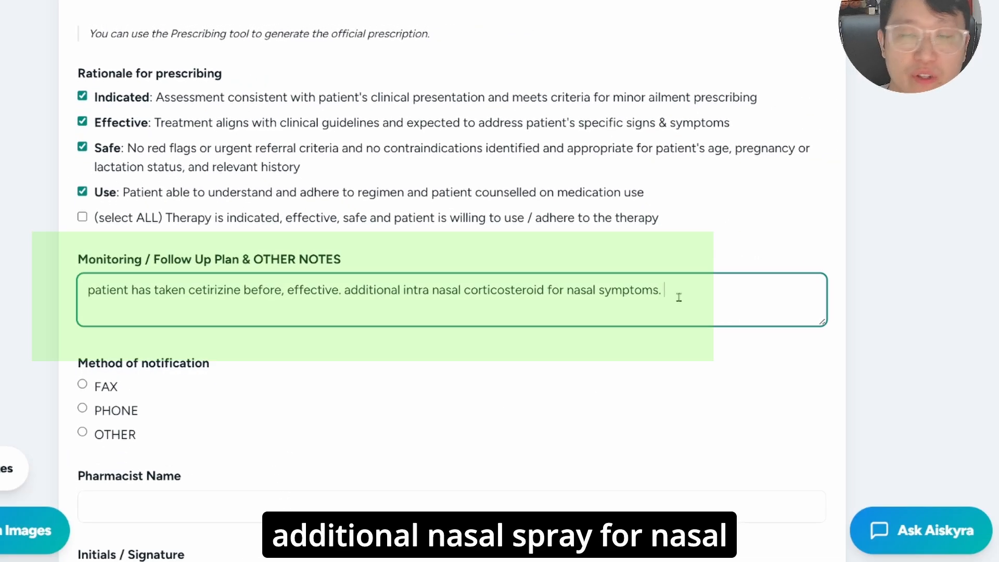
pyautogui.write('follow up in 7')
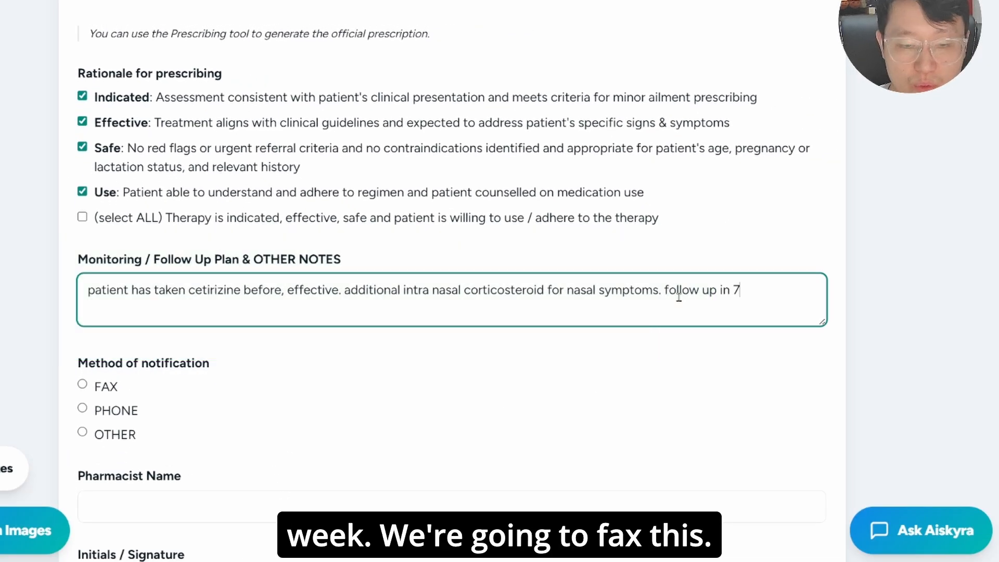
pyautogui.scroll(-6, 107, 77)
pyautogui.click(106, 72)
# - Fill in the pharmacist and pharmacy details from the profile and sign the notification with the pharmacist's initials
pyautogui.scroll(-3, 104, 80)
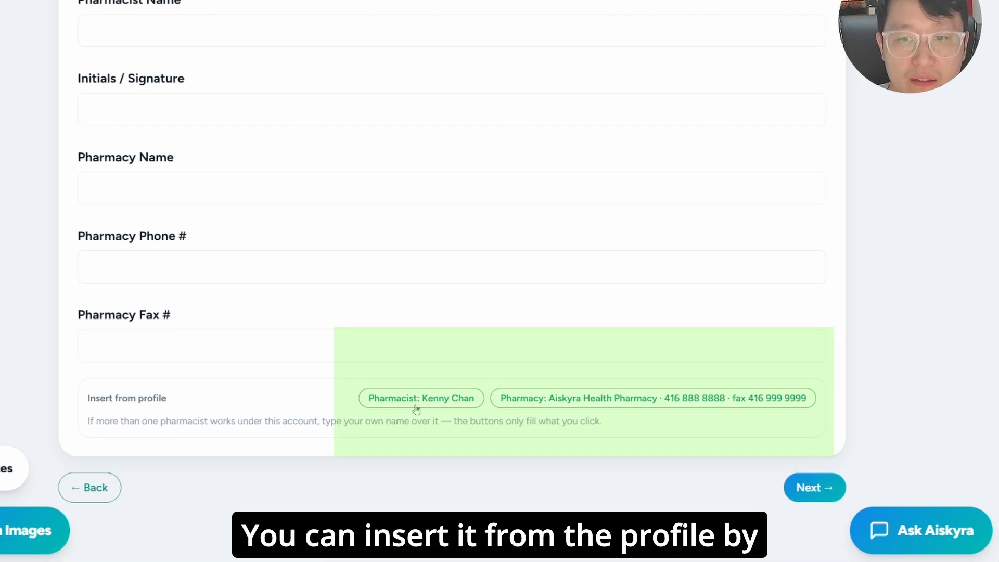
pyautogui.click(416, 409)
pyautogui.click(571, 404)
pyautogui.click(220, 113)
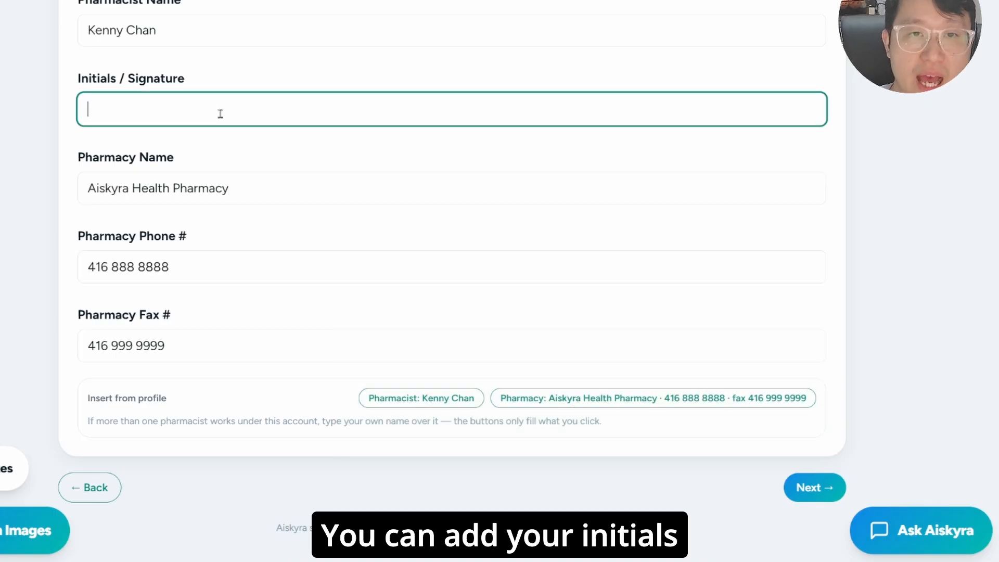
pyautogui.write('kc')
# - Review the patient counselling and monitoring guidance and preview the full counselling and monitoring handout
pyautogui.click(804, 487)
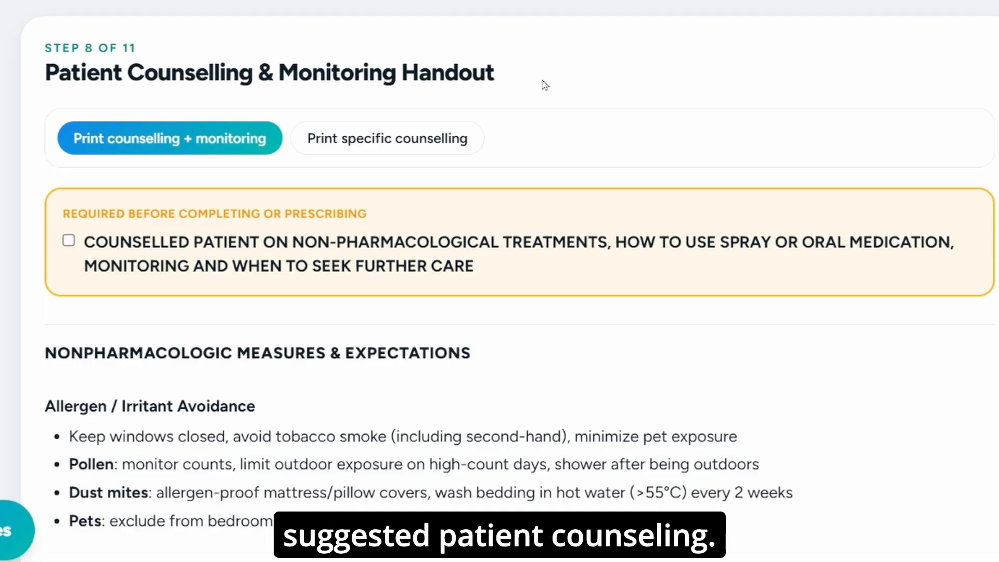
pyautogui.scroll(-5, 545, 84)
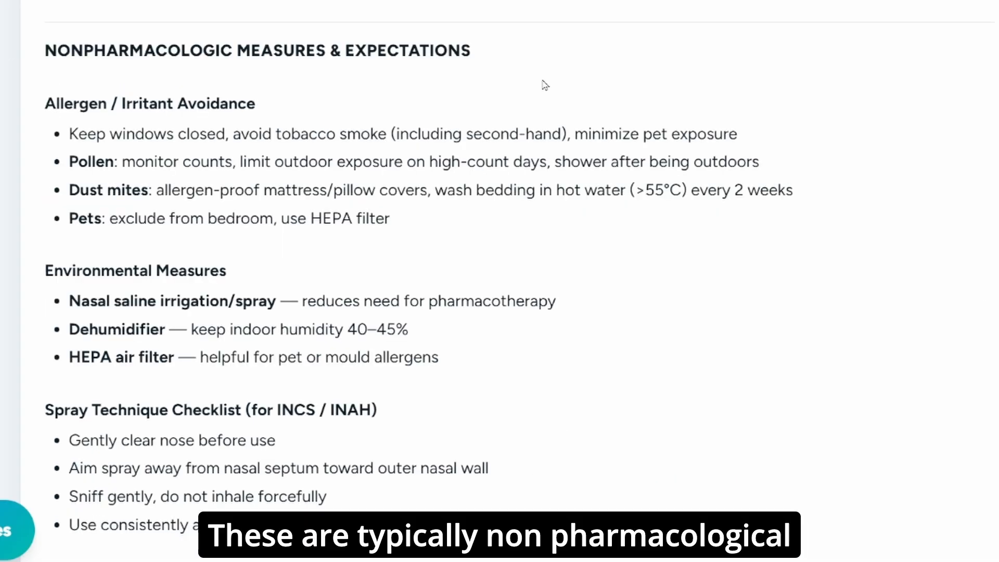
pyautogui.scroll(-5, 545, 85)
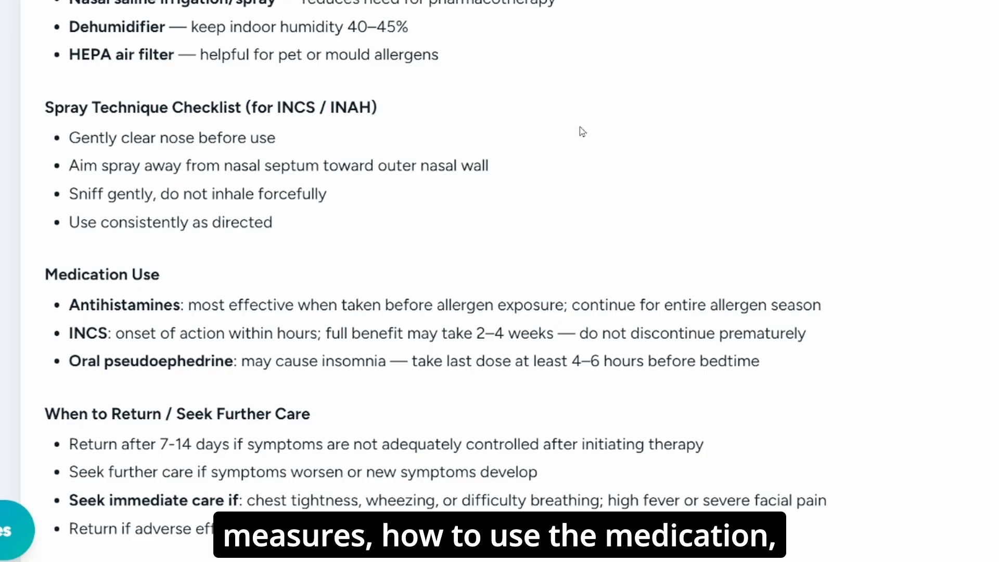
pyautogui.scroll(-5, 581, 132)
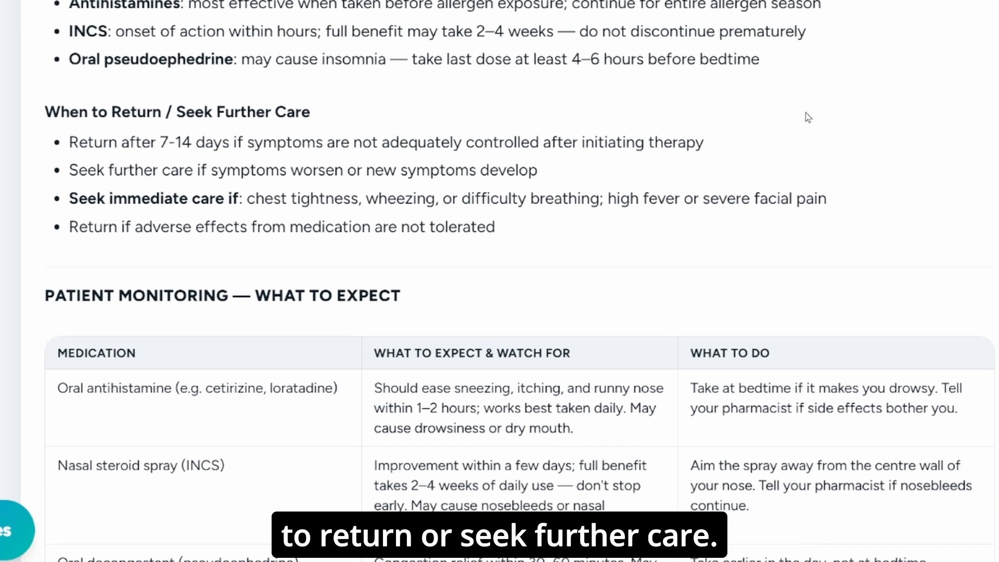
pyautogui.scroll(-5, 808, 117)
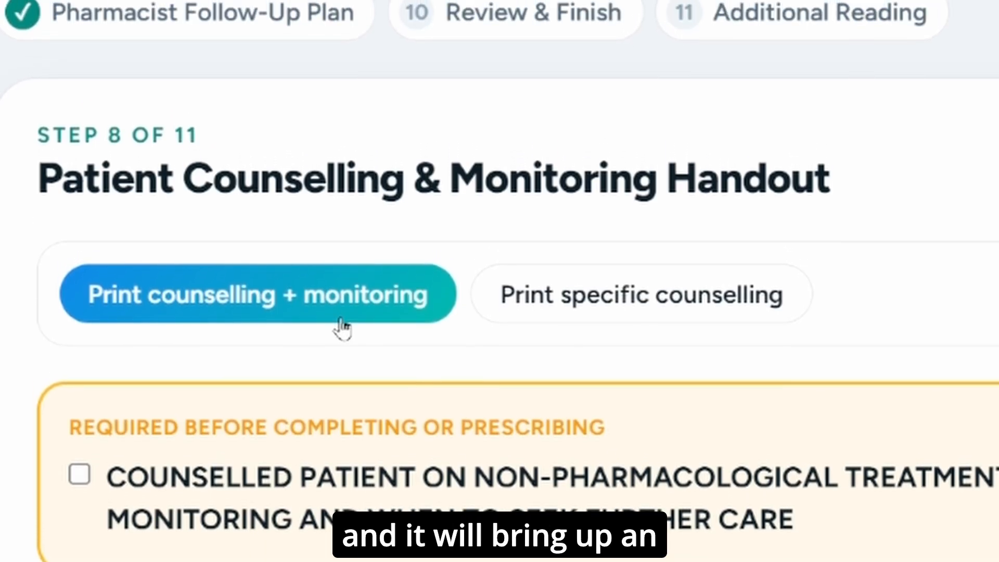
pyautogui.click(338, 286)
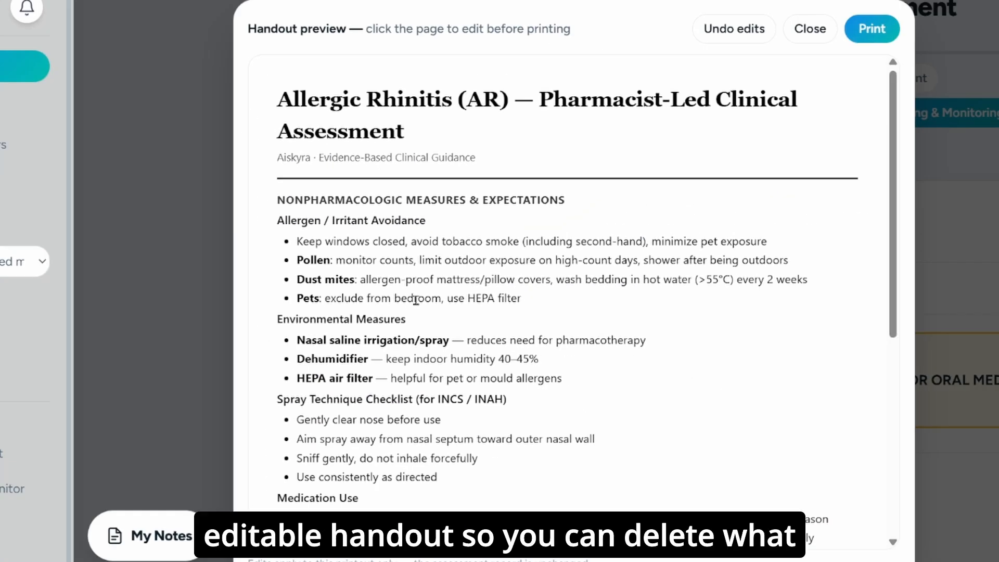
pyautogui.scroll(-3, 416, 300)
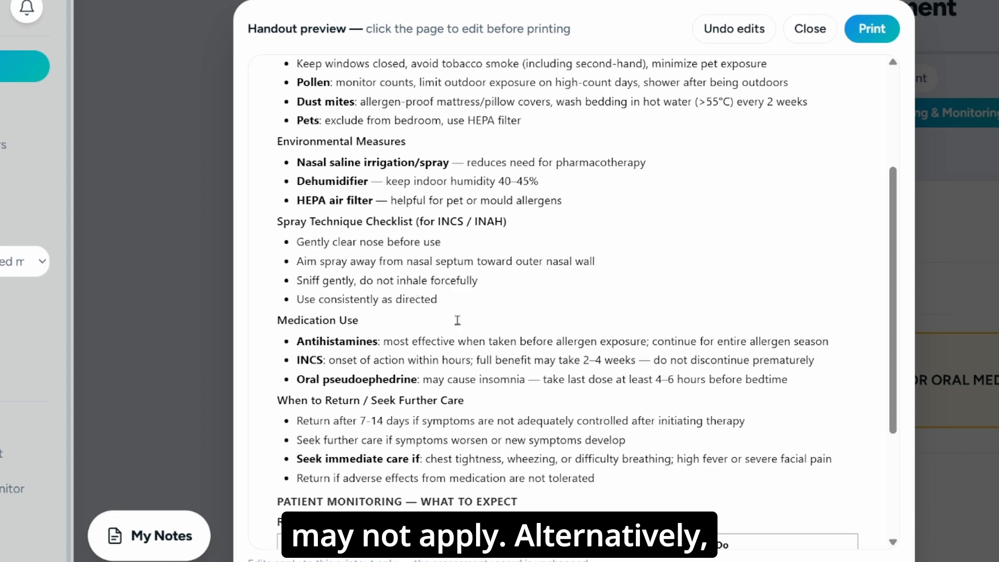
pyautogui.press('Escape')
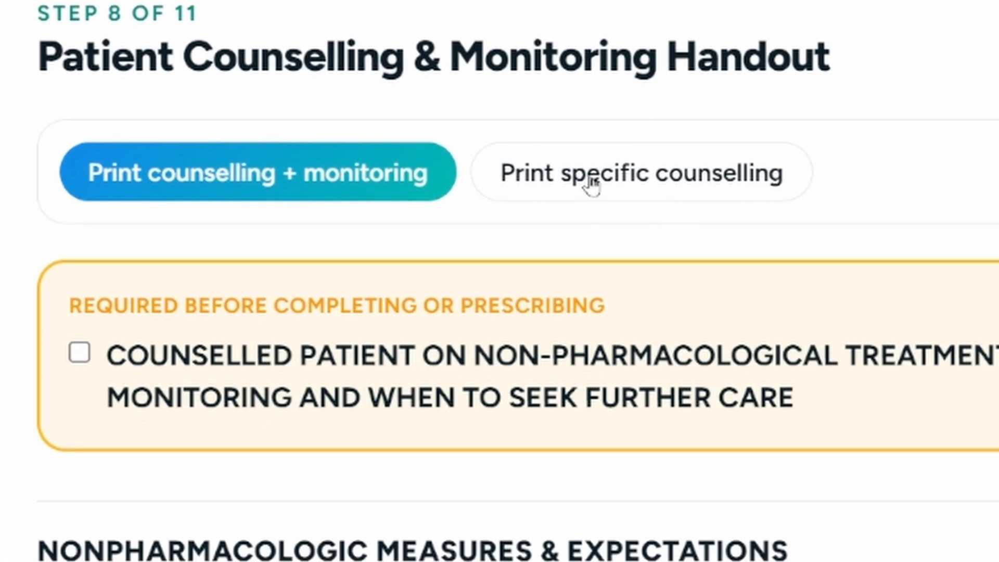
# - Print a specific counselling handout containing only the Patient Self-Monitoring section
pyautogui.click(589, 166)
pyautogui.click(187, 440)
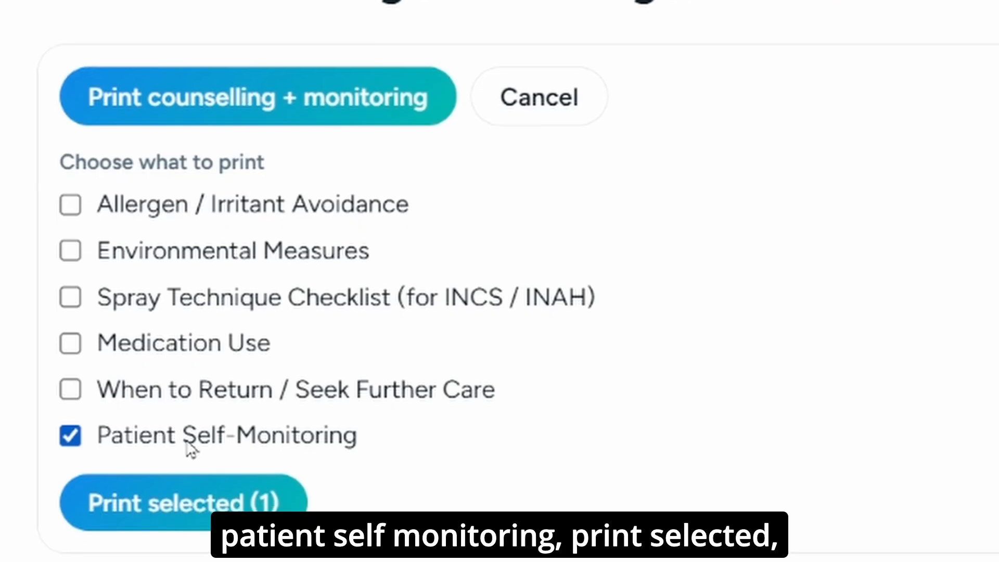
pyautogui.click(187, 502)
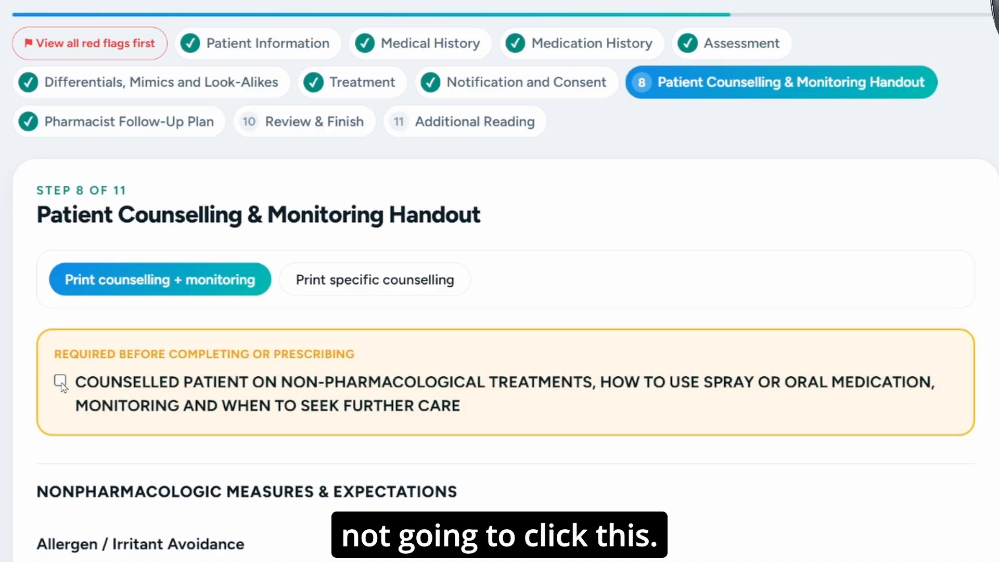
# - In the Pharmacist Follow-Up Plan, assign the 2026-08-15 follow-up to the profile's pharmacist and have it done by email
pyautogui.click(155, 134)
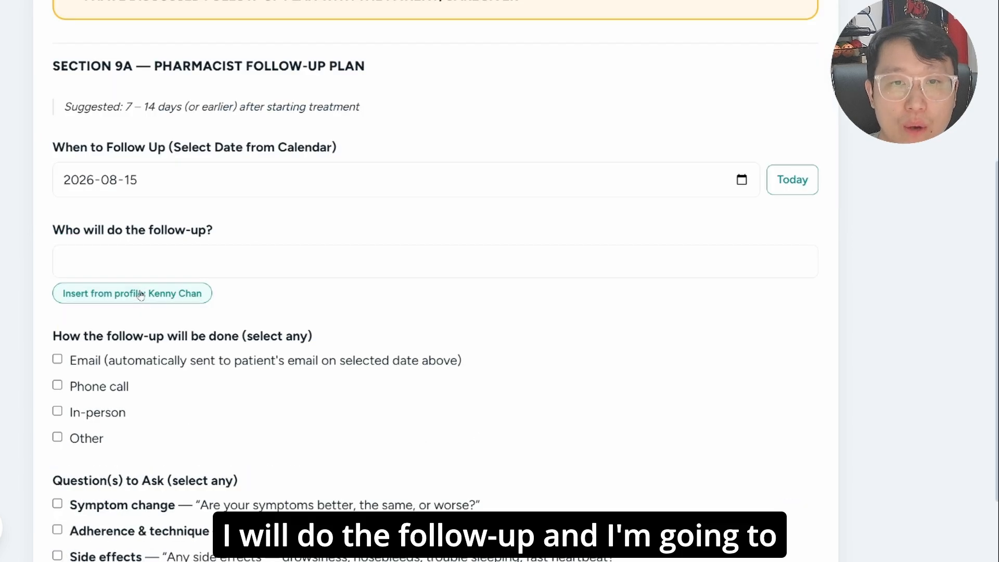
pyautogui.click(138, 294)
pyautogui.scroll(-3, 235, 331)
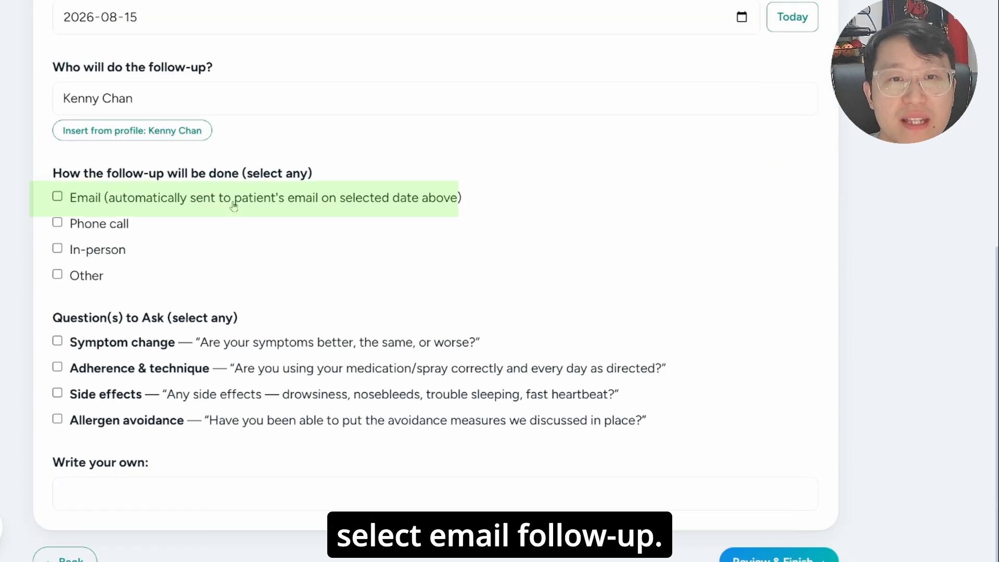
pyautogui.click(233, 205)
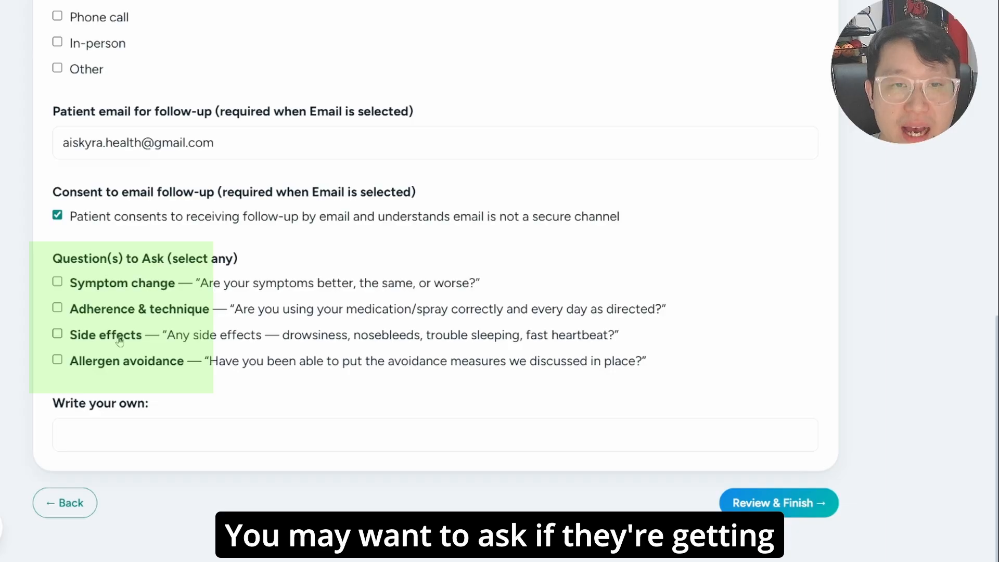
# - Add the Side effects question to the follow-up and confirm that the plan was discussed with the patient/caregiver
pyautogui.click(119, 337)
pyautogui.click(158, 427)
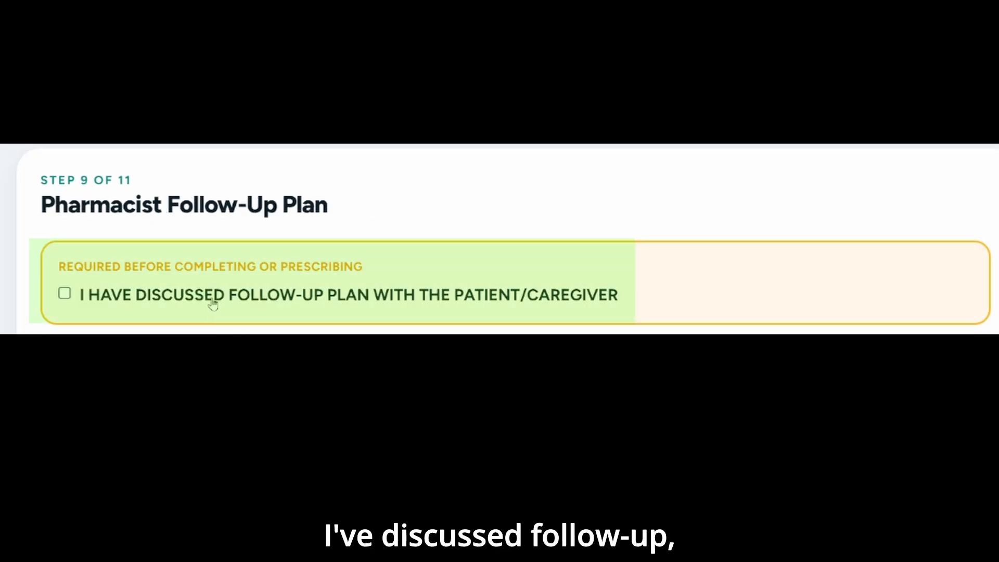
pyautogui.click(213, 305)
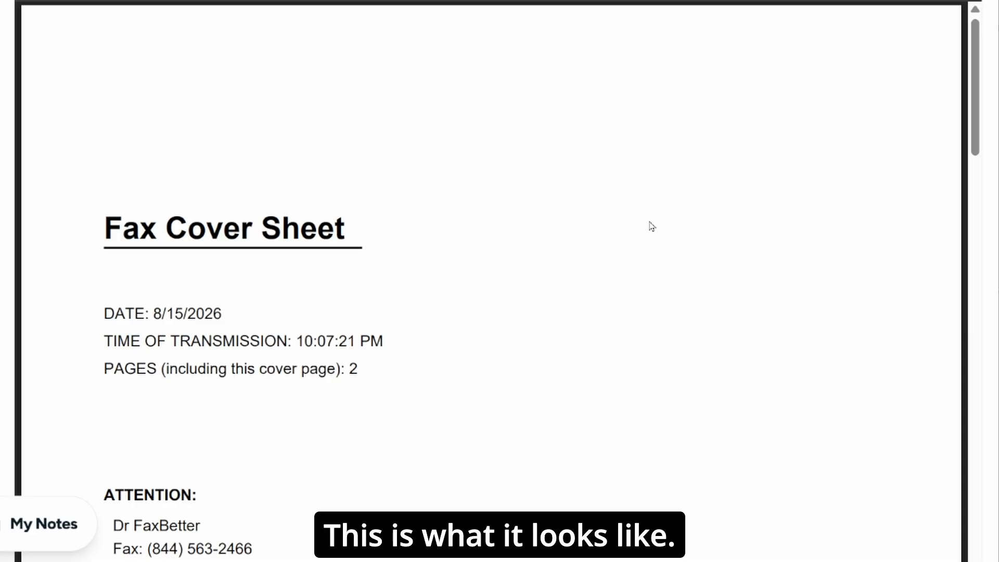
# - Check the cover sheet and notification note for the primary care provider, and send them by fax
pyautogui.scroll(-2, 645, 225)
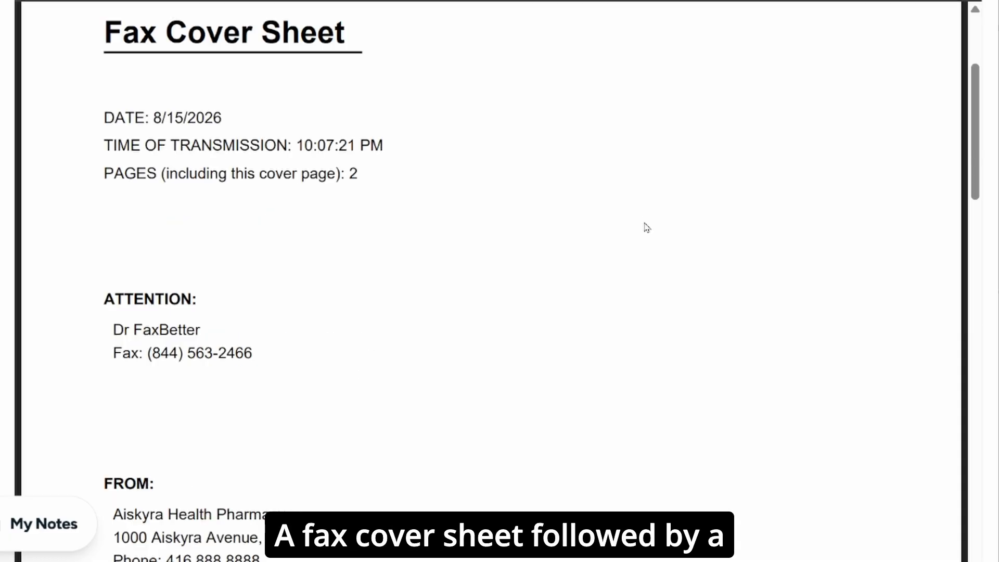
pyautogui.scroll(-10, 645, 226)
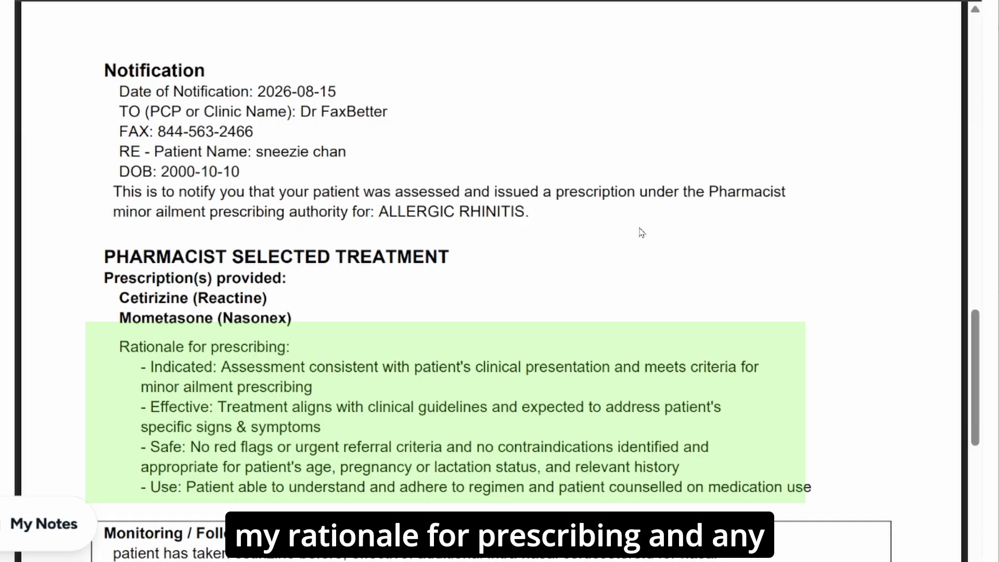
pyautogui.scroll(-5, 642, 233)
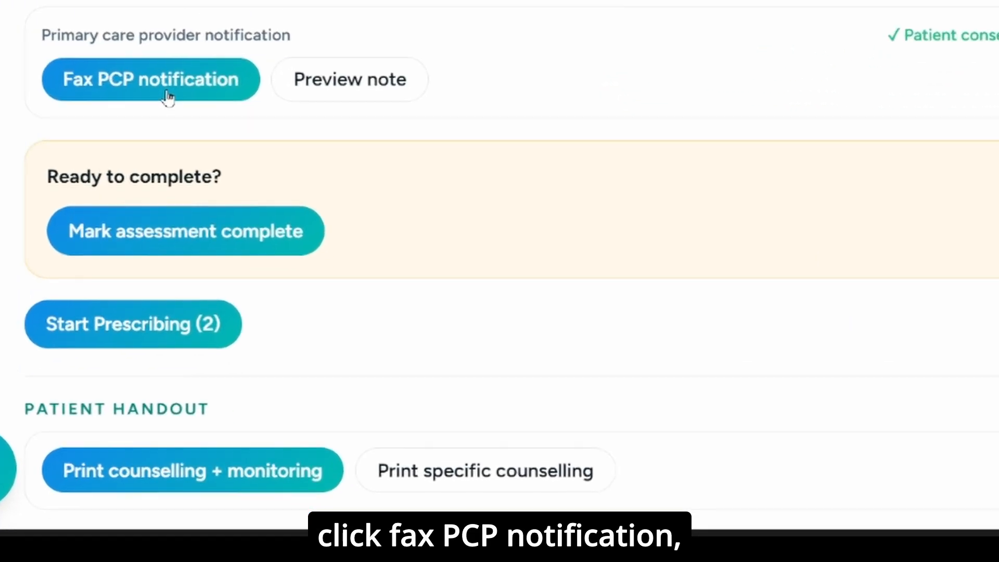
pyautogui.click(358, 343)
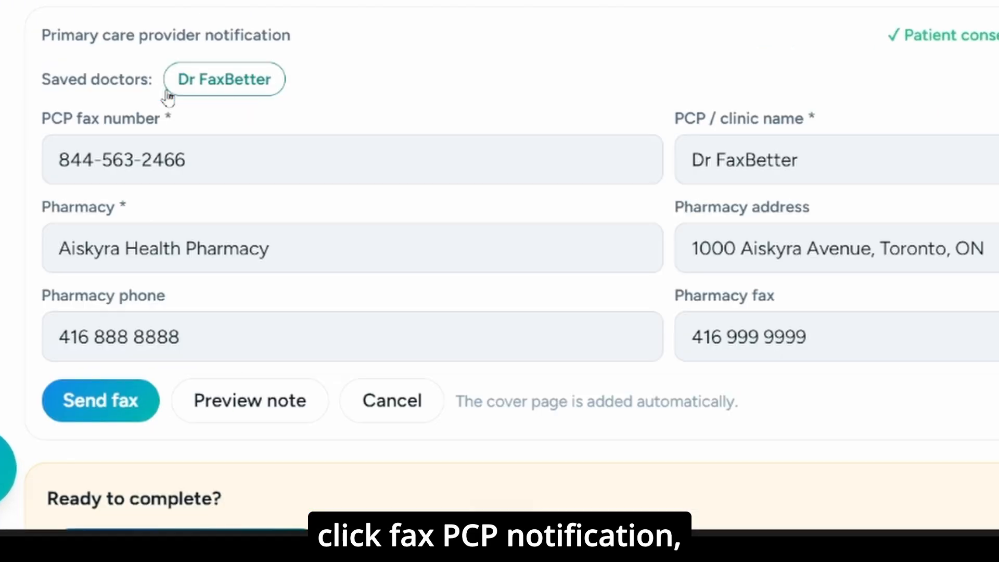
pyautogui.click(150, 404)
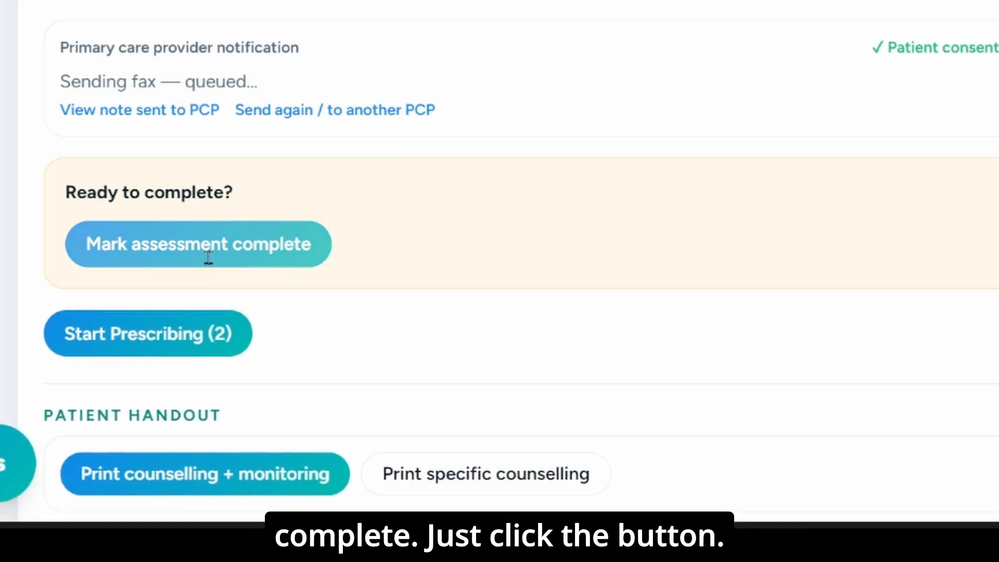
# - Mark the allergic rhinitis assessment complete and copy the text of the saved reminder in My Notes
pyautogui.click(208, 258)
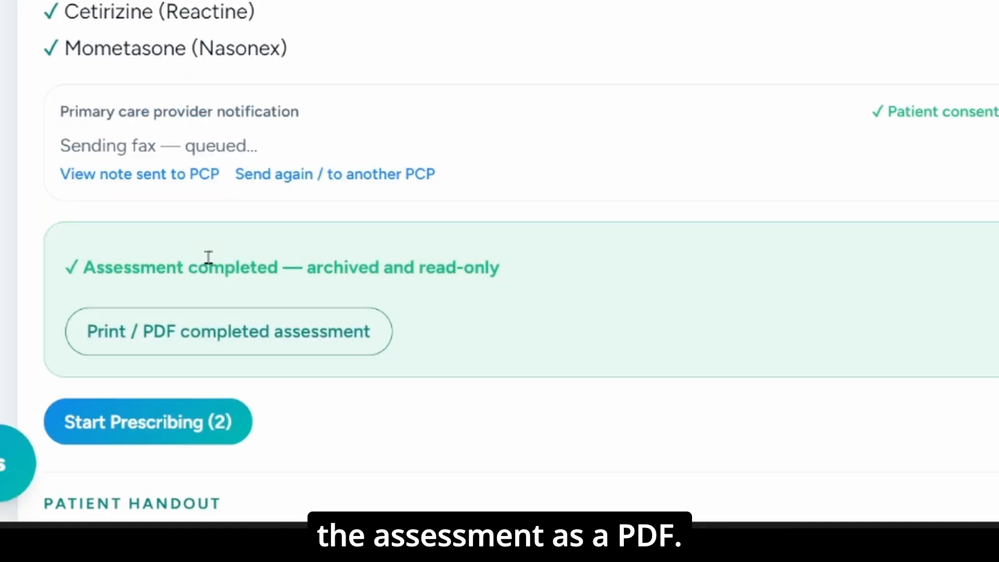
pyautogui.scroll(-3, 335, 225)
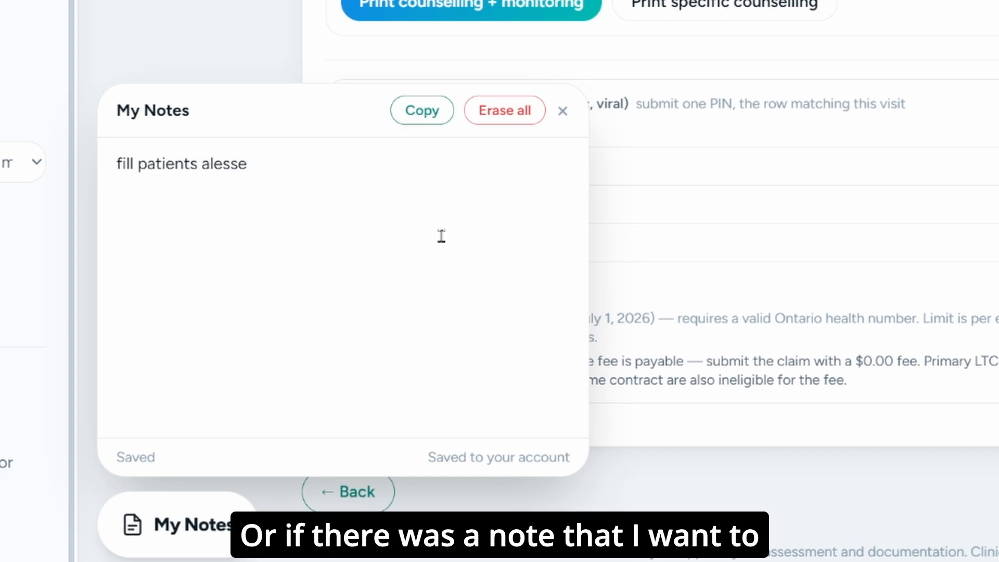
pyautogui.click(435, 118)
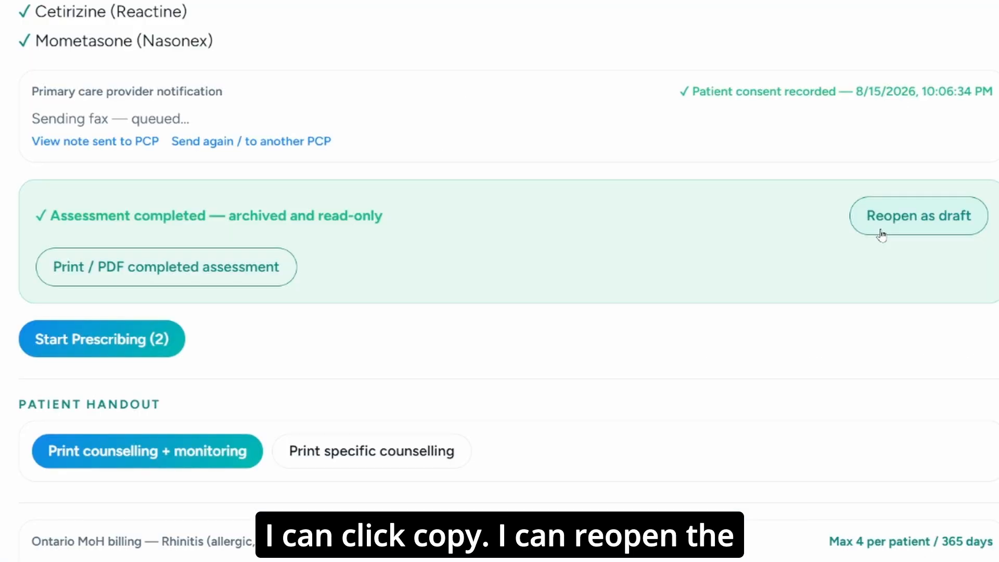
# - Reopen the completed assessment as a draft and mark it complete again
pyautogui.click(881, 234)
pyautogui.click(529, 398)
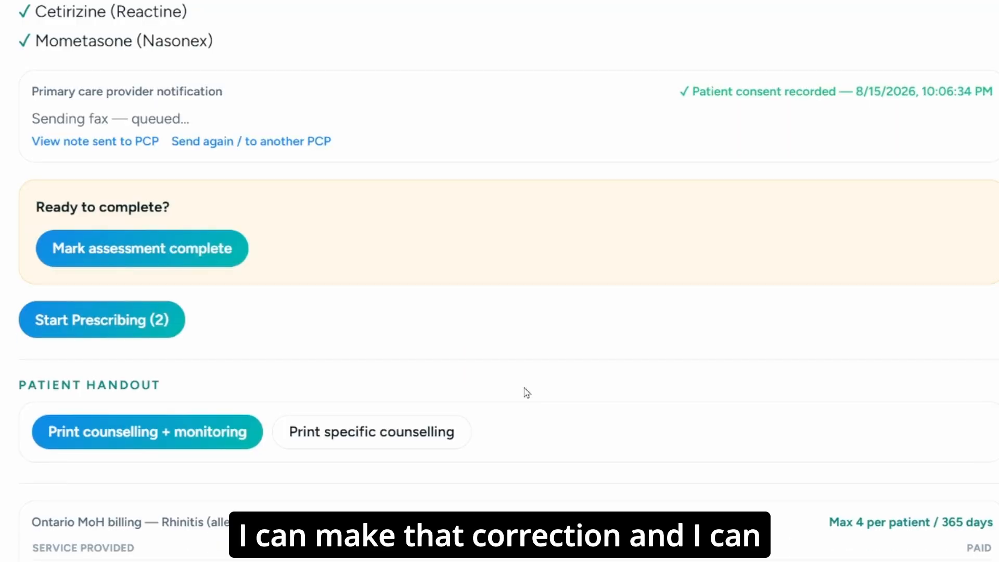
pyautogui.click(129, 257)
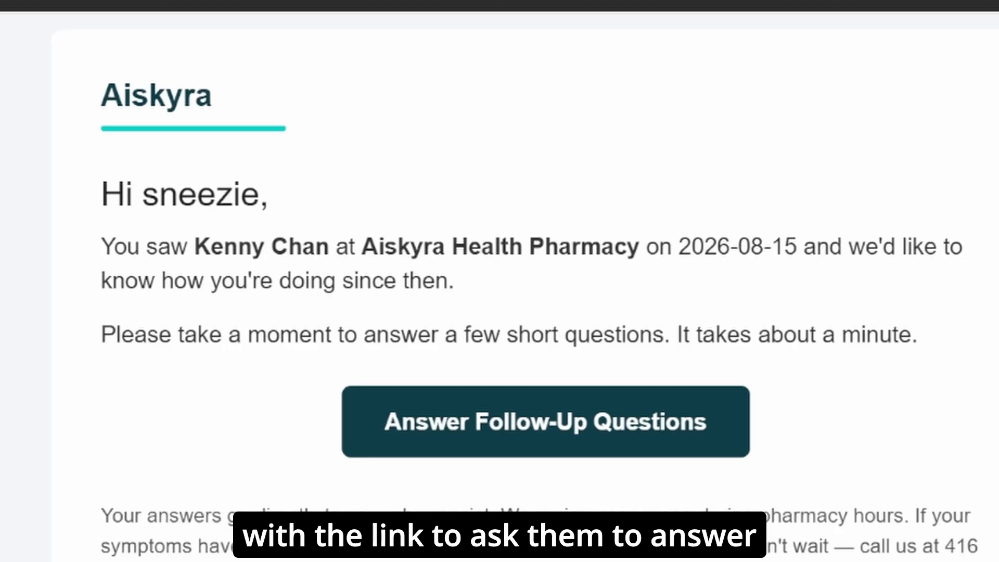
# - Switch to the follow-up email sent to the patient and open its follow-up questions
pyautogui.click(681, 457)
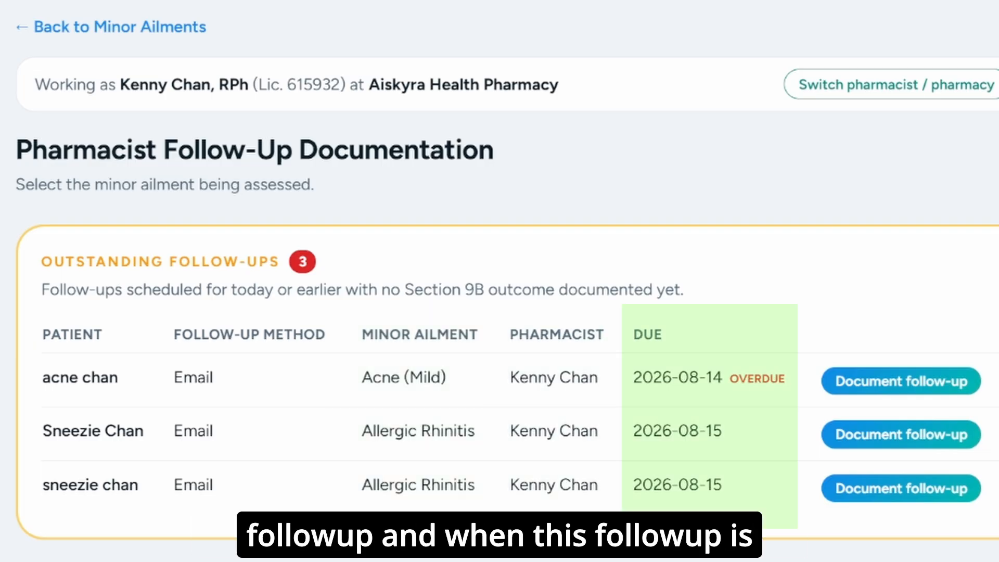
# - Document the latest allergic rhinitis follow-up with today's date, the profile's pharmacist and the pharmacist note "no further follow up required"
pyautogui.click(866, 492)
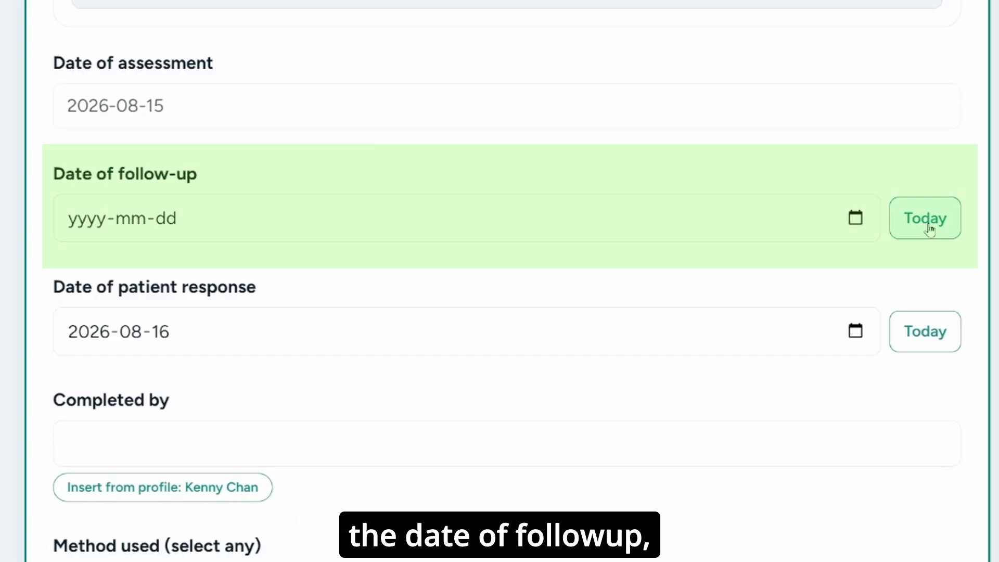
pyautogui.click(925, 219)
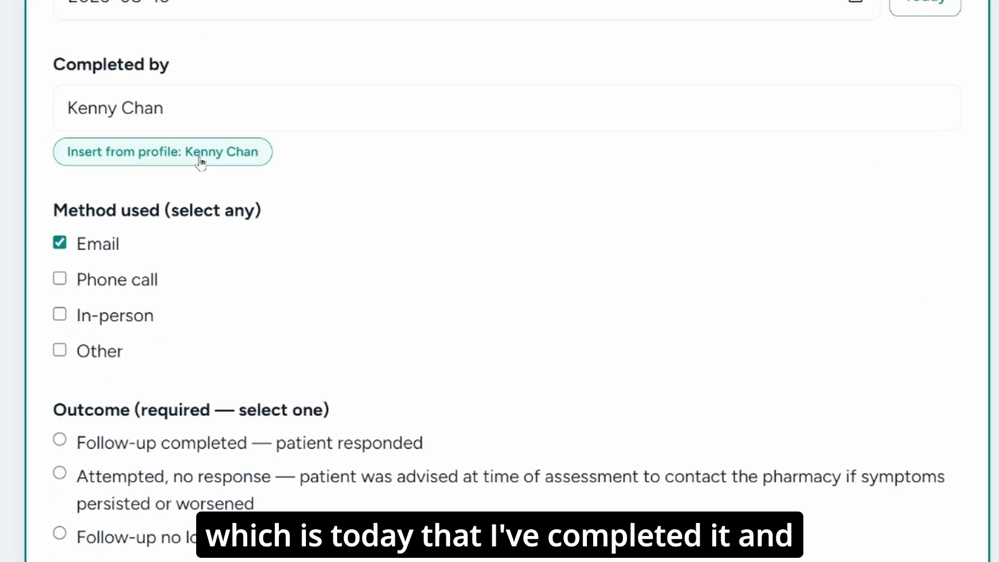
pyautogui.click(246, 119)
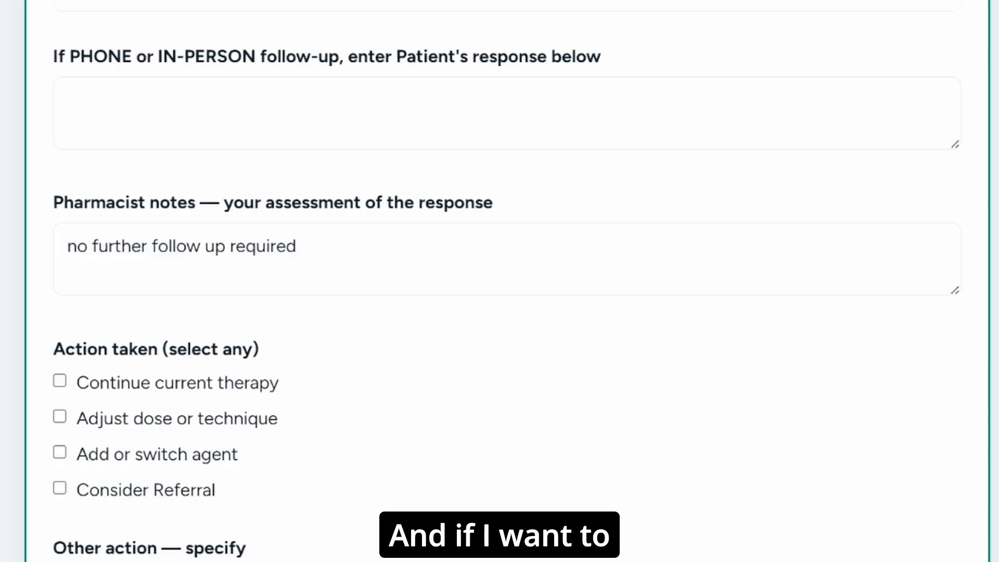
pyautogui.scroll(-3, 574, 493)
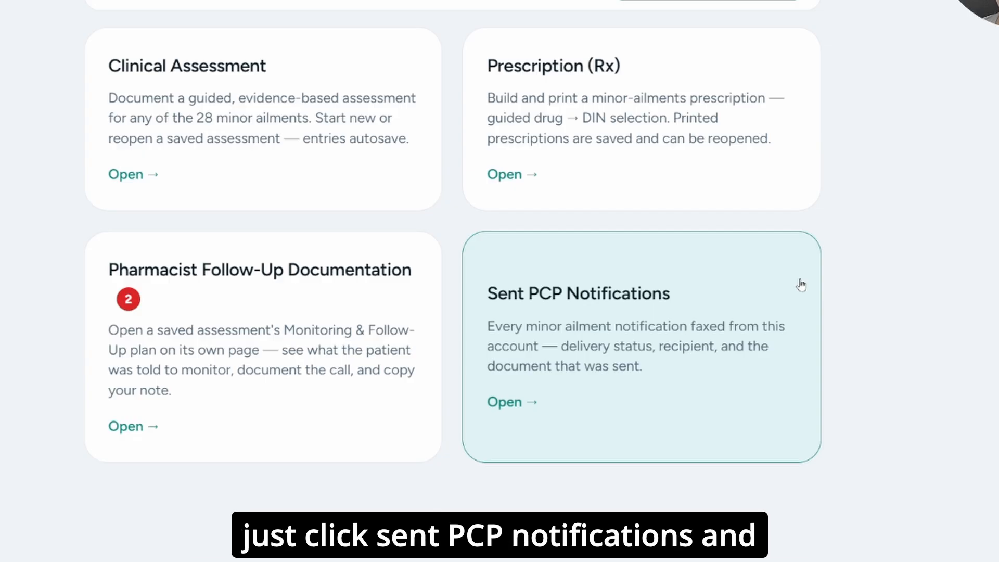
# - Open the sent PCP notifications to check the delivery status of the allergic rhinitis fax
pyautogui.click(801, 285)
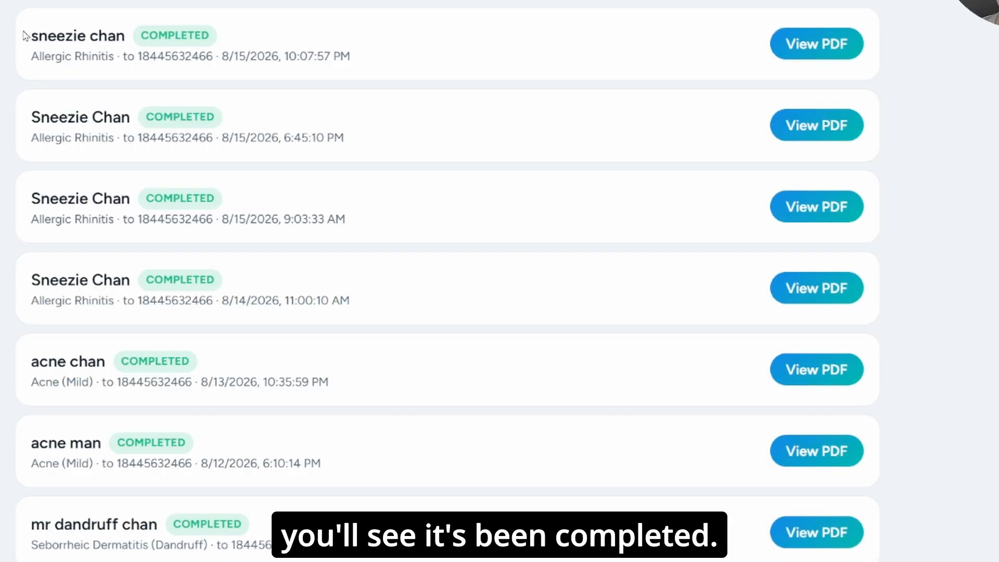